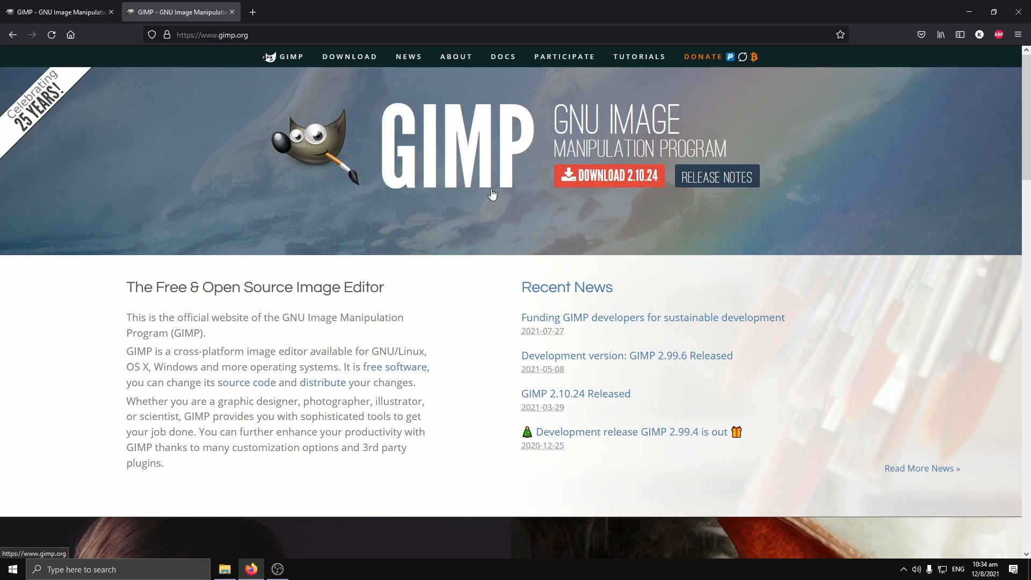
- Switch to the folder window and open banner - Copy.jpeg in GIMP
key(alt+Tab)
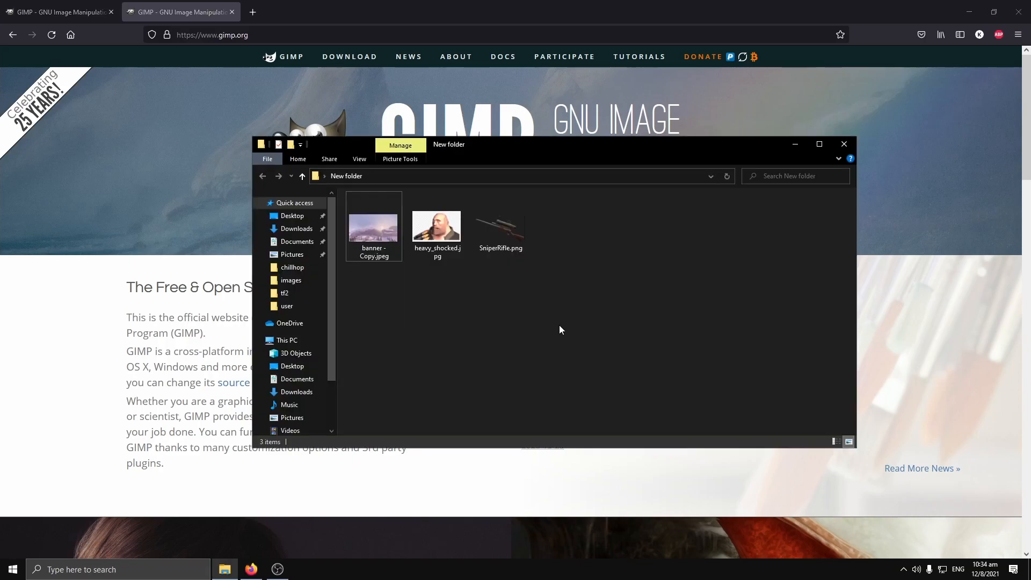
right_click(368, 220)
click(479, 297)
right_click(379, 225)
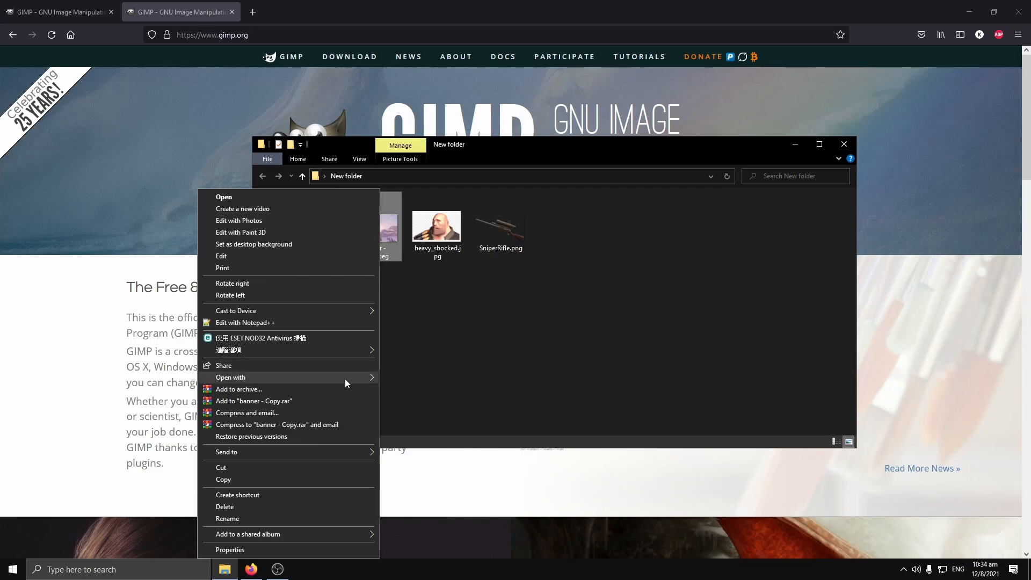
mouse_move(371, 379)
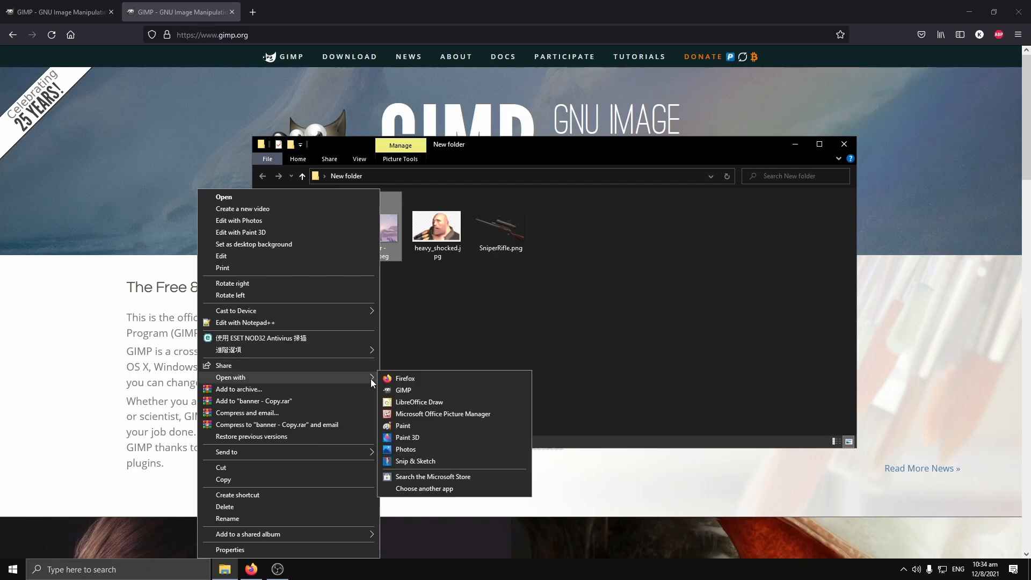
click(414, 391)
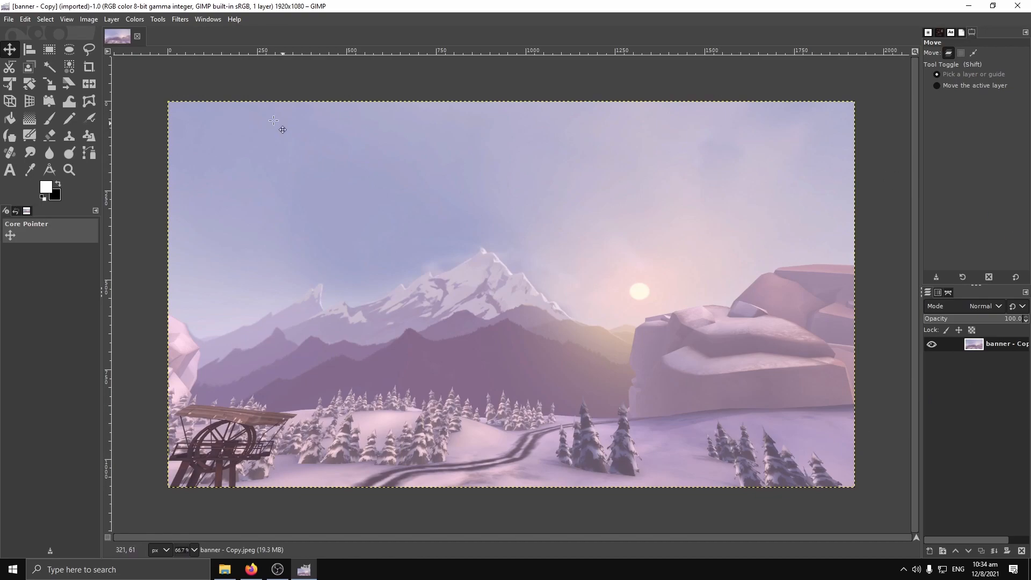
- Arrange the GIMP and folder windows side by side and add heavy_shocked.jpg and SniperRifle.png to the banner image as layers
click(993, 6)
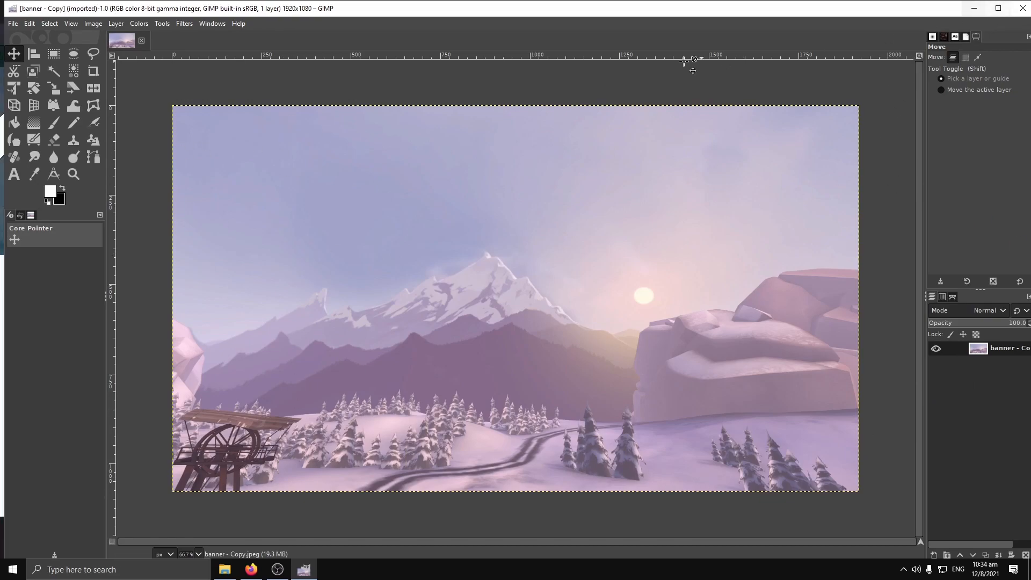
drag(5, 4, 347, 189)
drag(478, 196, 245, 213)
click(482, 148)
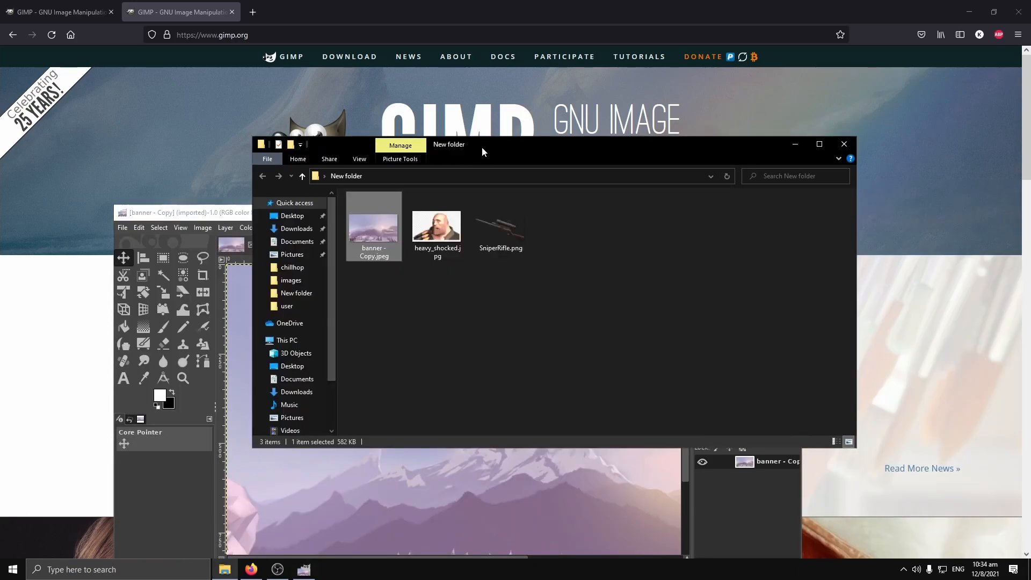
drag(531, 142, 345, 81)
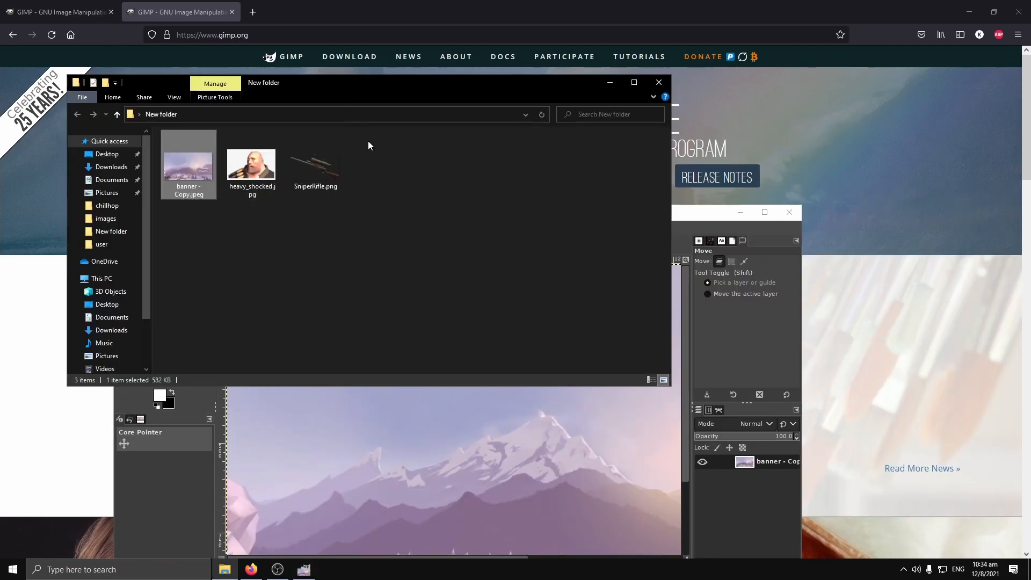
drag(254, 171, 743, 502)
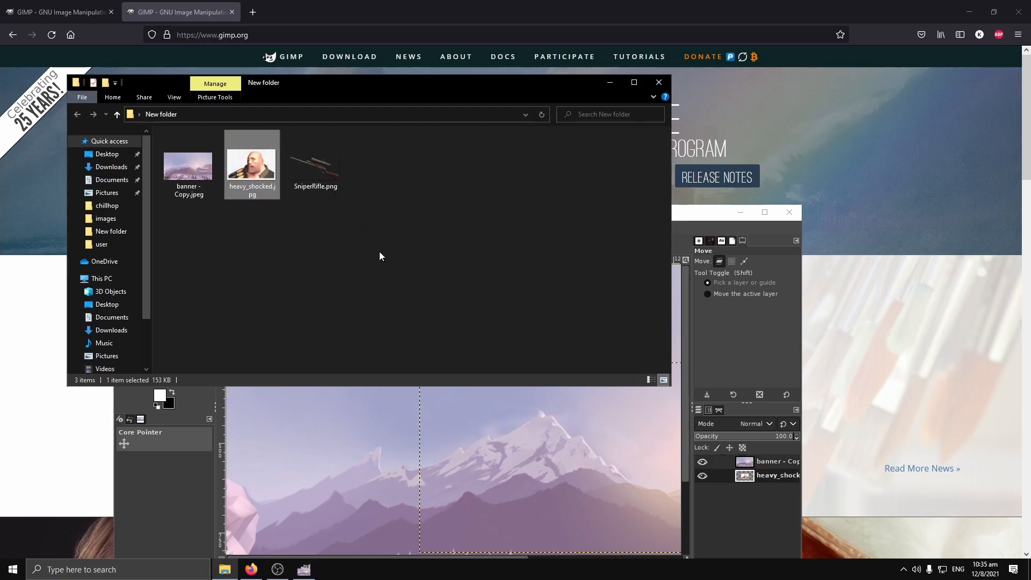
drag(315, 172, 769, 540)
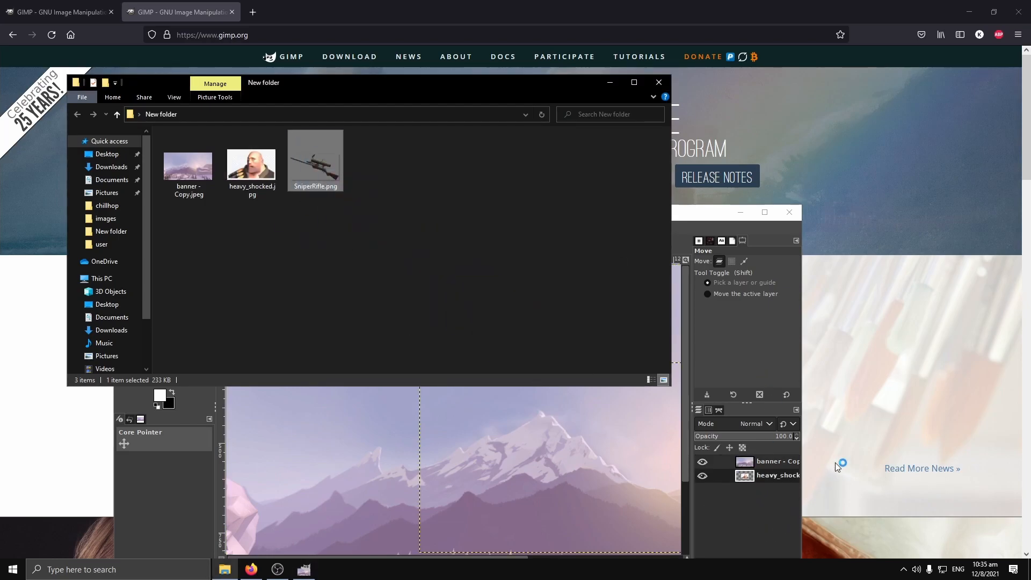
- Maximize GIMP and reorder the layers with SniperRifle.png first, heavy_shocked.jpg second and the banner at the back
drag(573, 85, 310, 131)
click(349, 131)
click(765, 213)
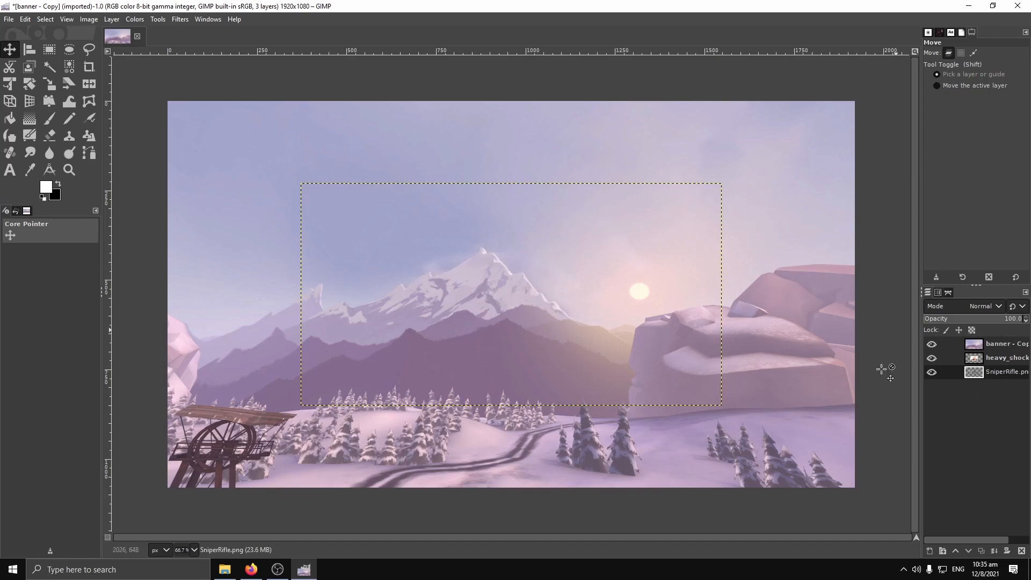
mouse_move(1006, 374)
mouse_down()
mouse_move(1002, 341)
mouse_move(1002, 357)
mouse_up()
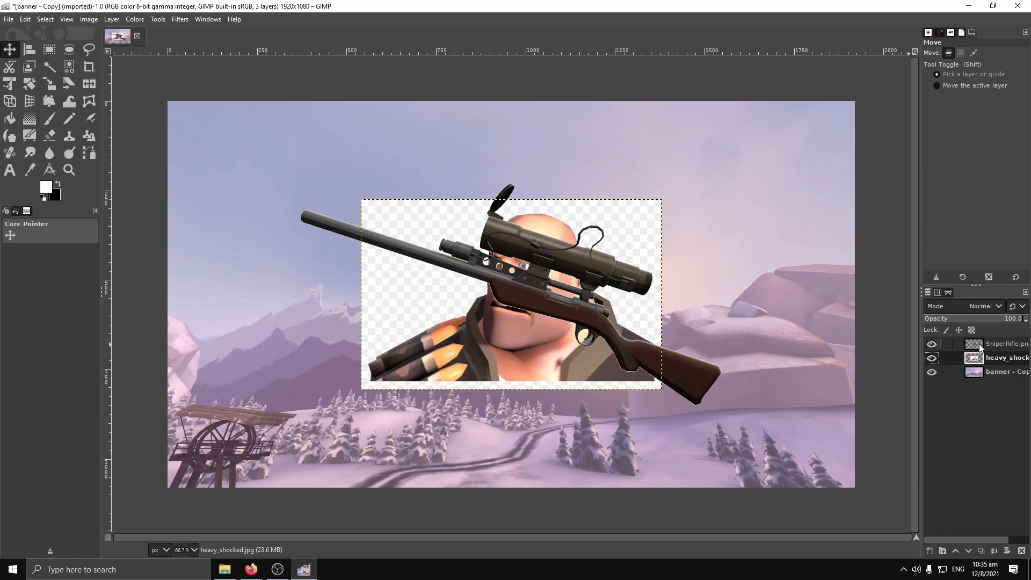
click(555, 254)
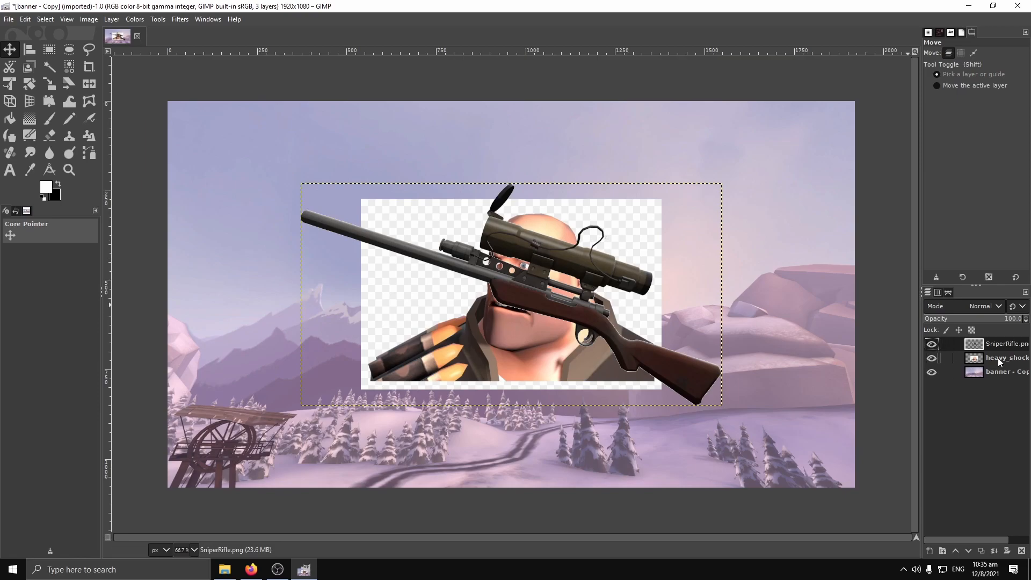
- Toggle the visibility of the heavy_shocked.jpg layer a few times and leave it hidden
click(932, 359)
click(932, 358)
click(932, 358)
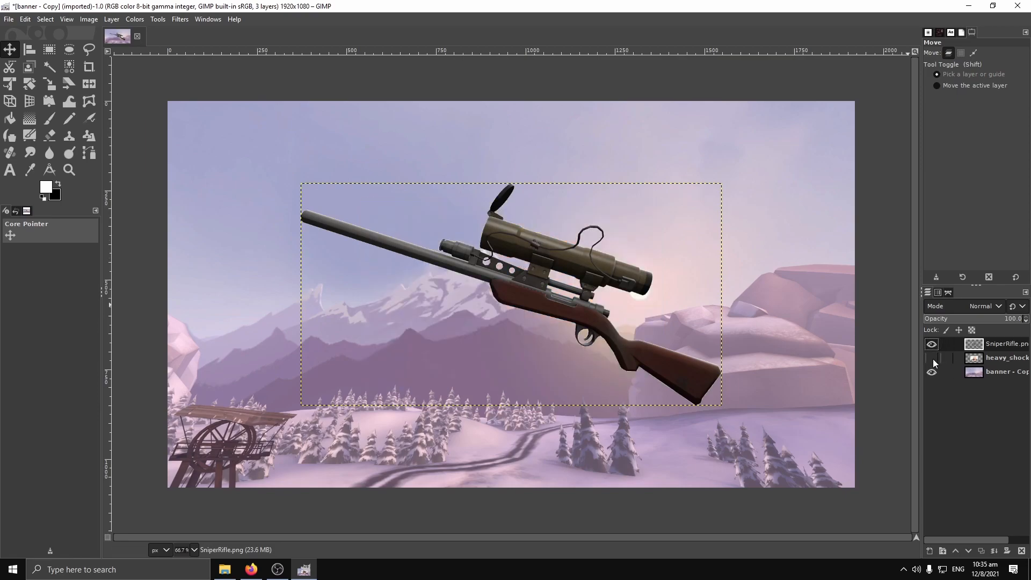
click(932, 357)
click(933, 358)
click(933, 358)
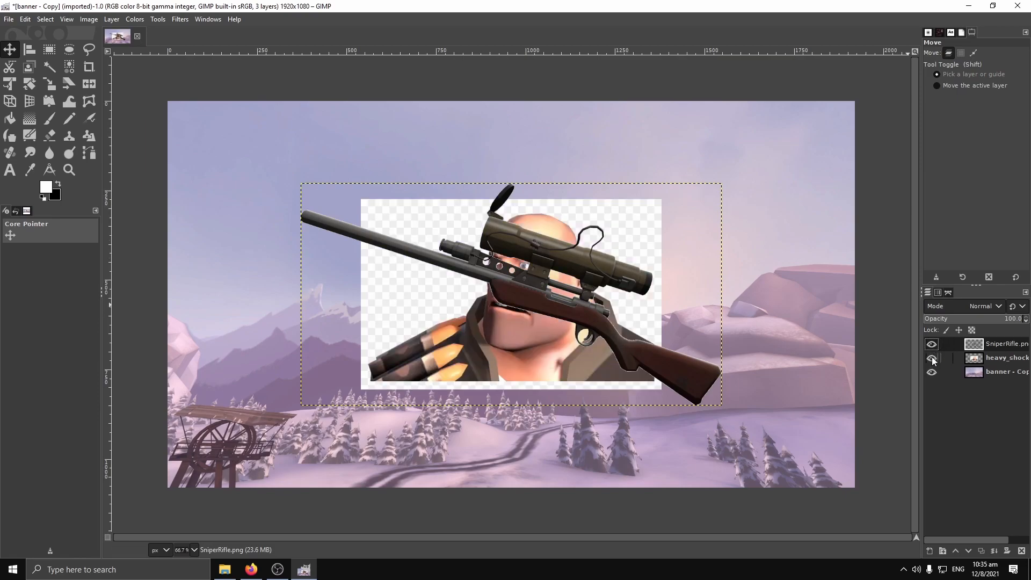
click(933, 357)
click(932, 358)
click(933, 358)
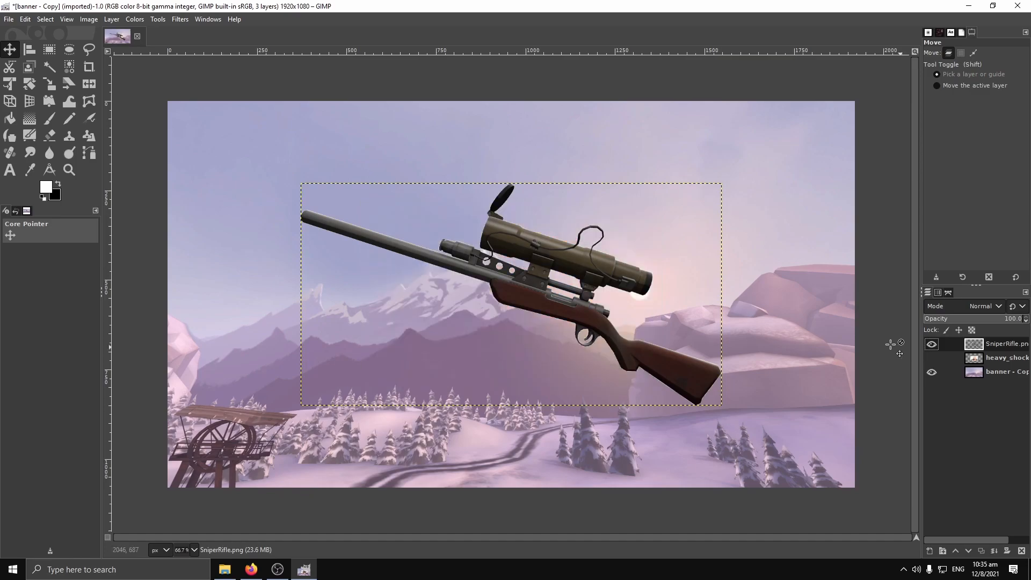
- Move the sniper rifle toward the lower left of the banner and make the SniperRifle.png layer active
click(970, 356)
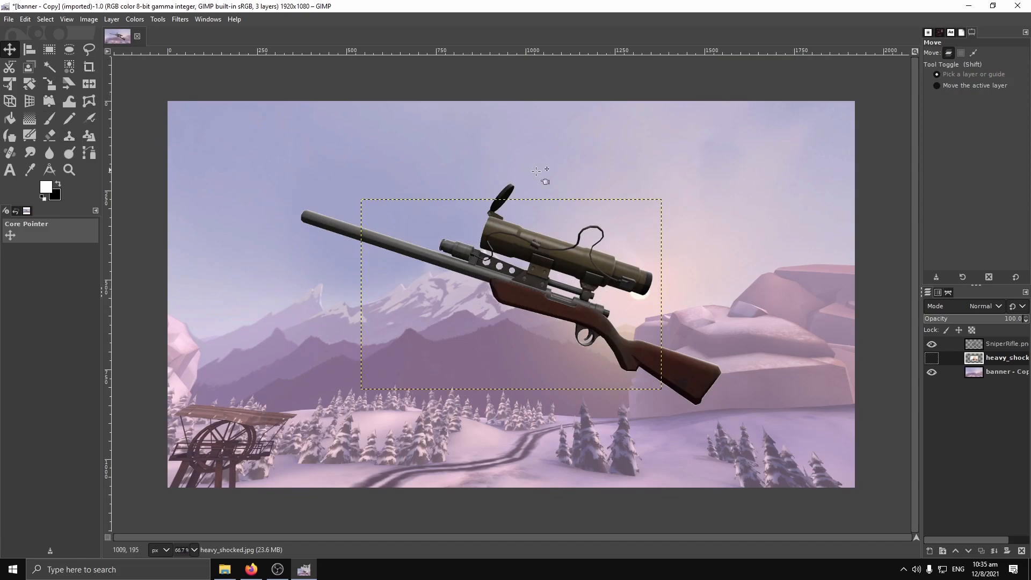
drag(551, 242, 427, 326)
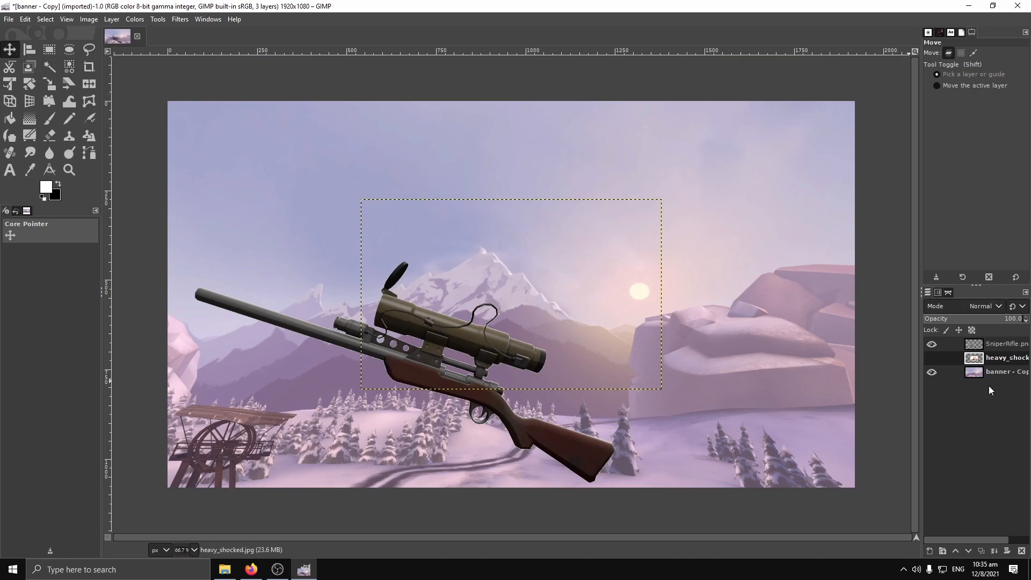
click(991, 343)
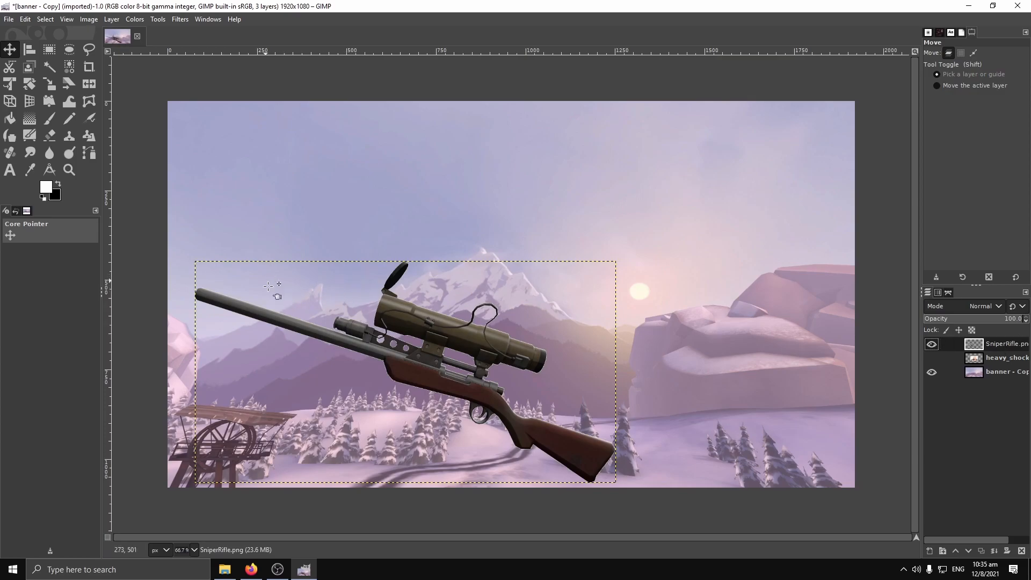
- Add a new transparent layer and place it directly below the SniperRifle.png layer
right_click(988, 347)
click(940, 423)
right_click(954, 406)
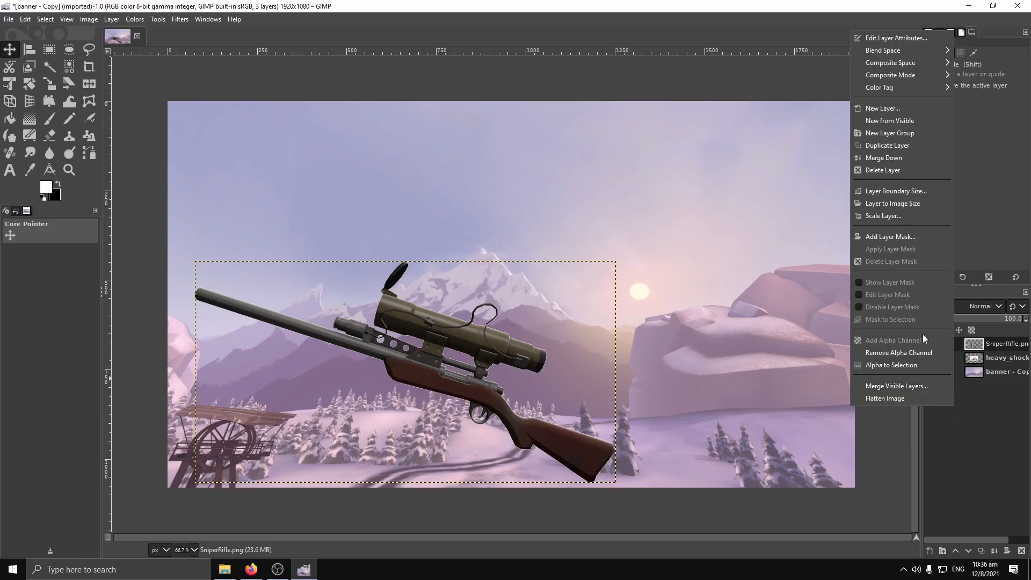
click(892, 107)
key(Return)
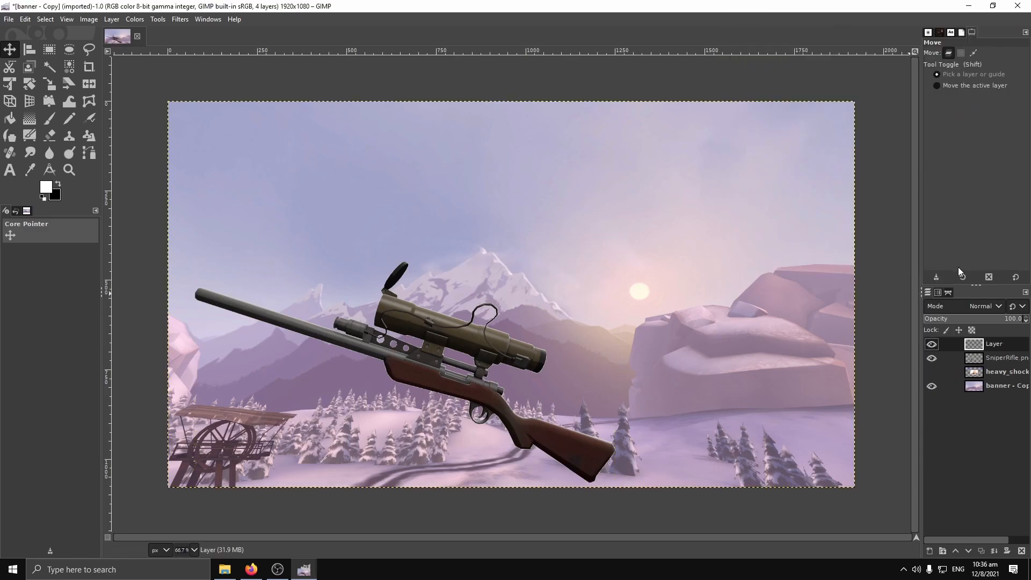
drag(1003, 344, 1004, 365)
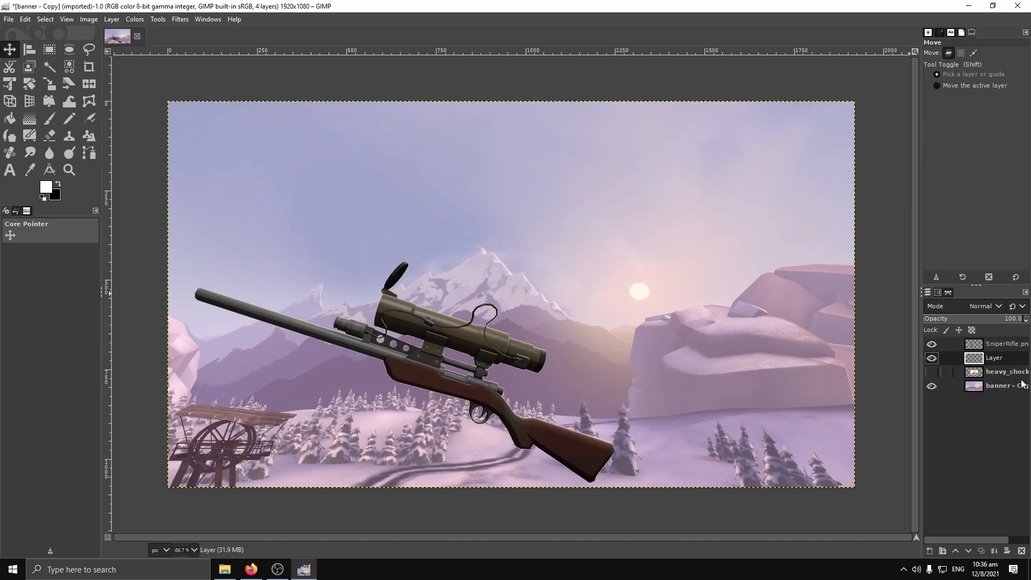
- Create a selection around the rifle from the SniperRifle.png layer with Alpha to Selection
click(1004, 347)
right_click(993, 346)
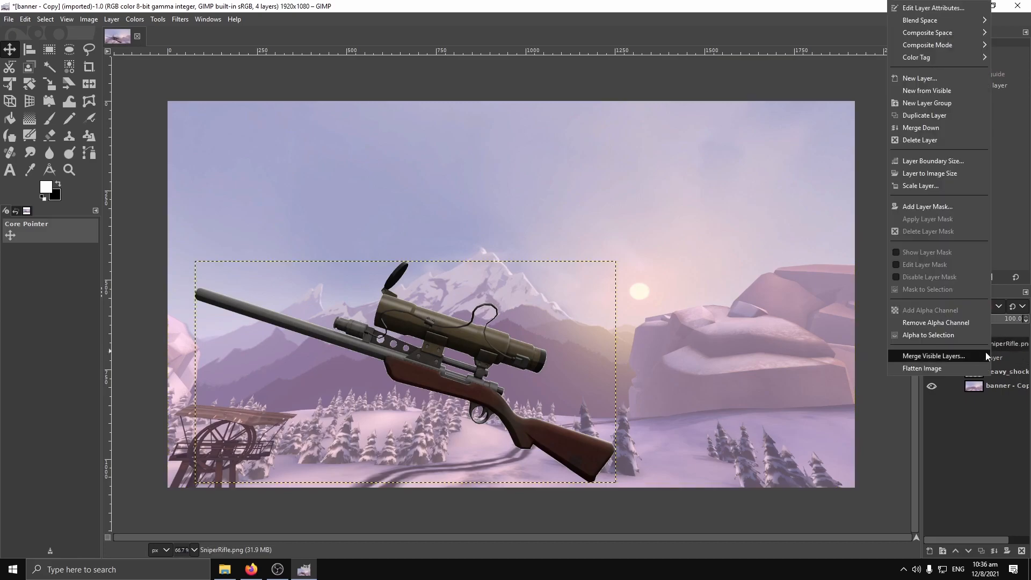
click(986, 401)
right_click(993, 343)
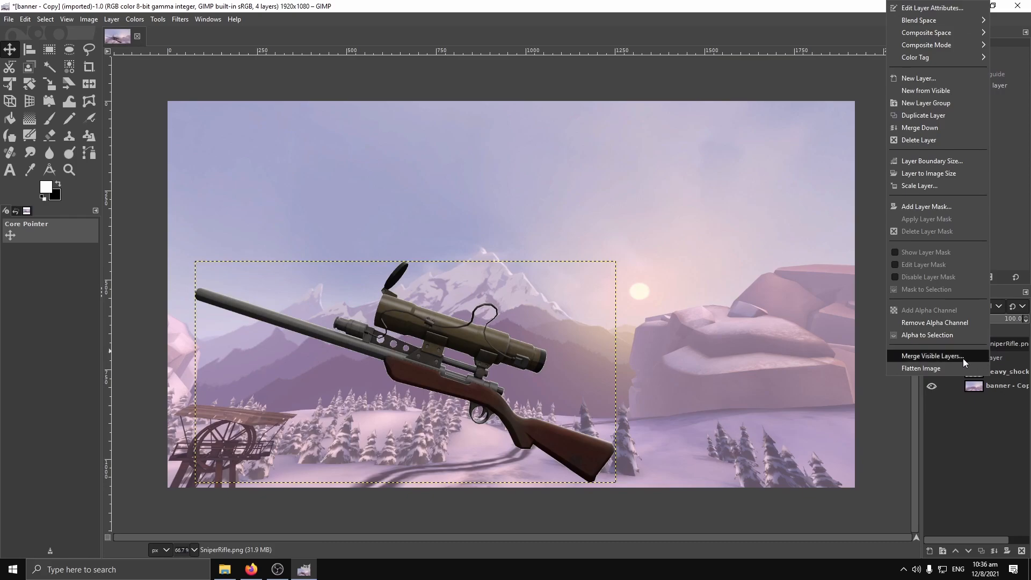
click(940, 335)
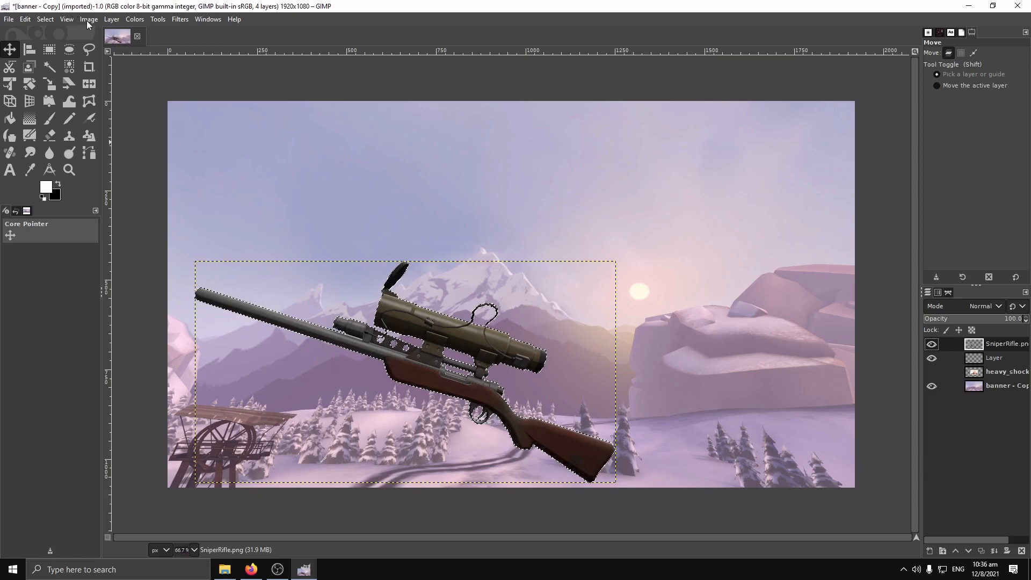
- Grow the rifle selection by 10 px
click(46, 19)
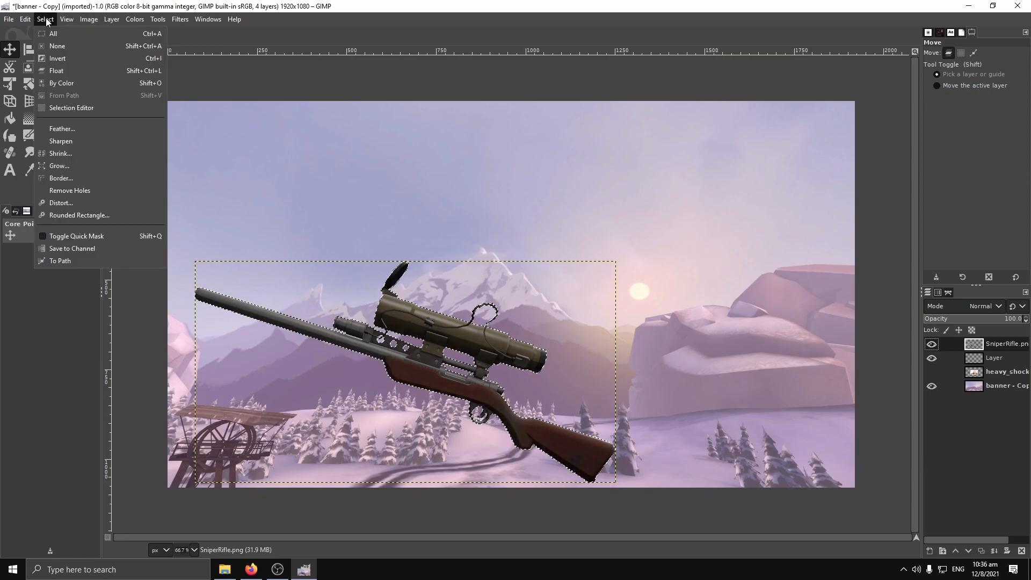
click(76, 164)
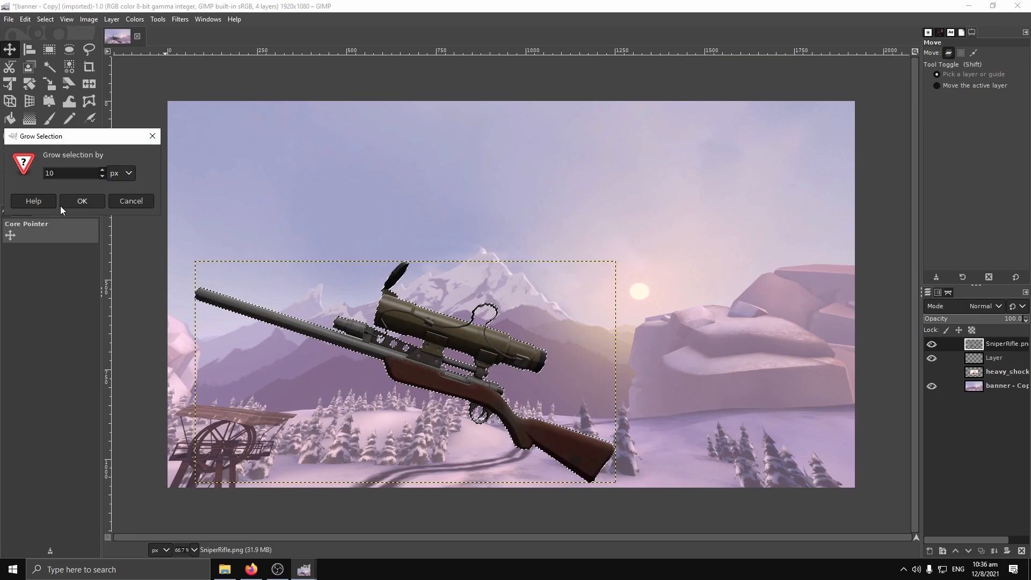
click(81, 201)
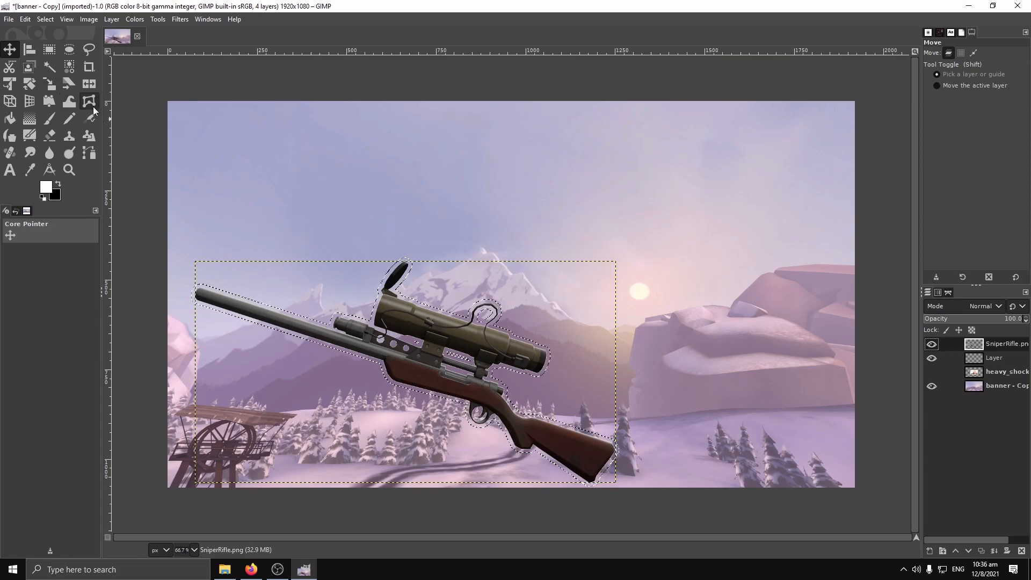
- Fill the whole selection with white on the new layer beneath the rifle using Bucket Fill
click(9, 118)
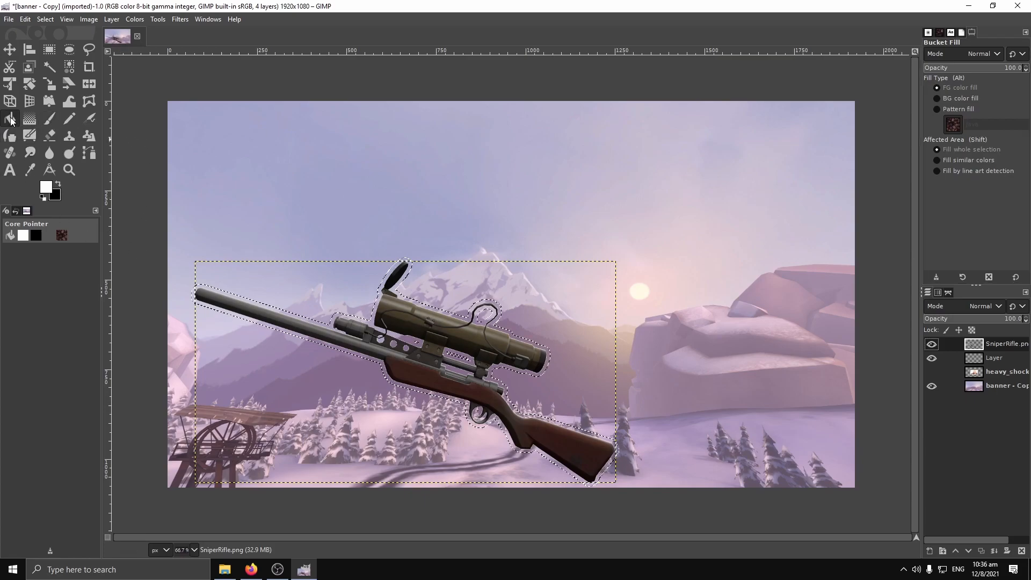
click(60, 184)
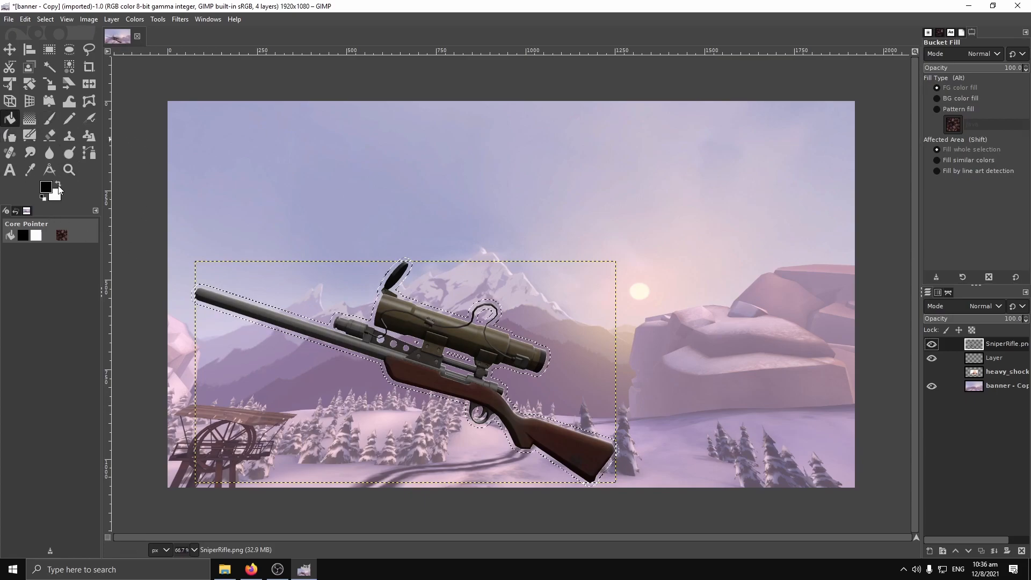
click(58, 186)
click(57, 186)
click(55, 187)
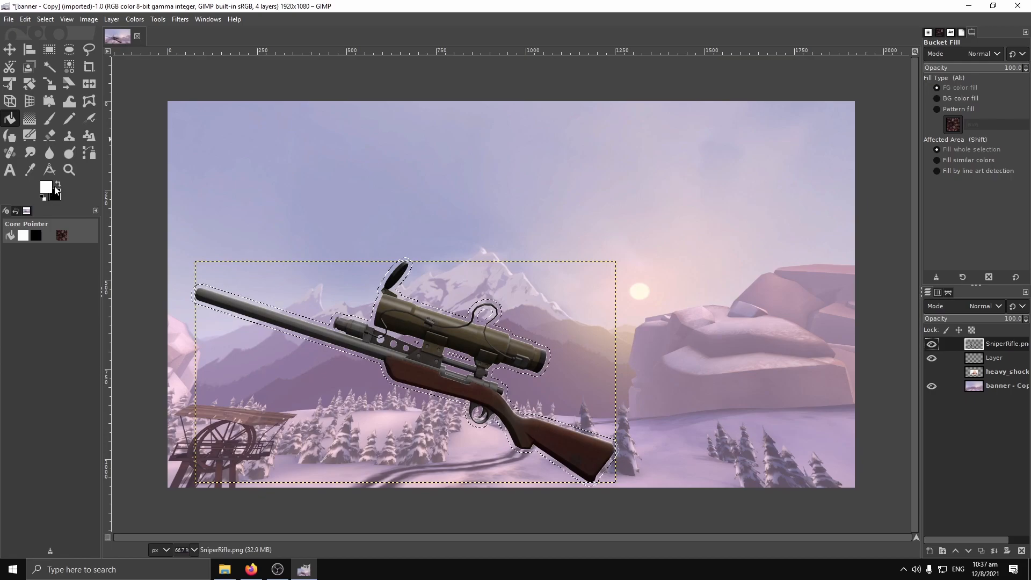
click(1001, 357)
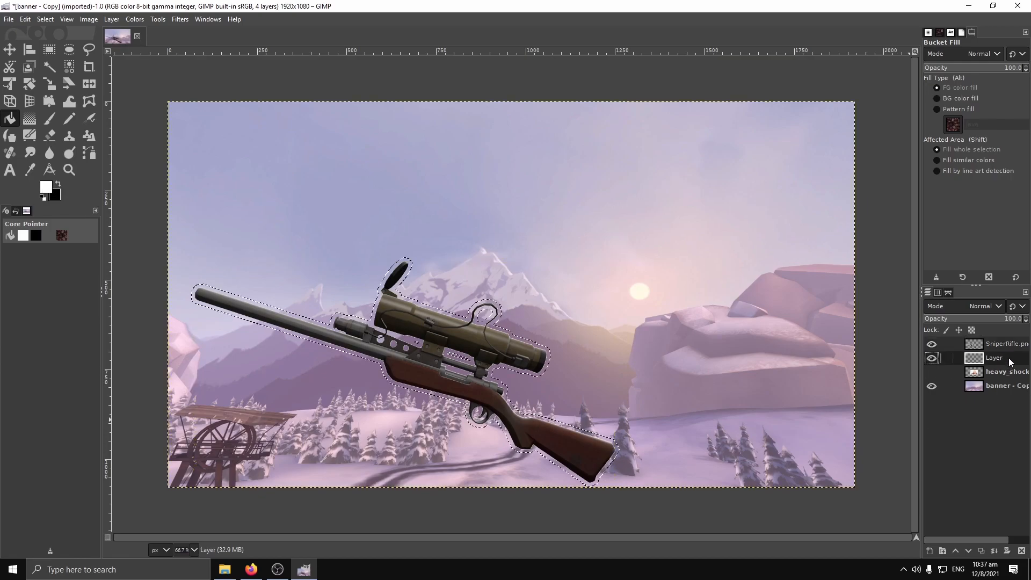
click(492, 344)
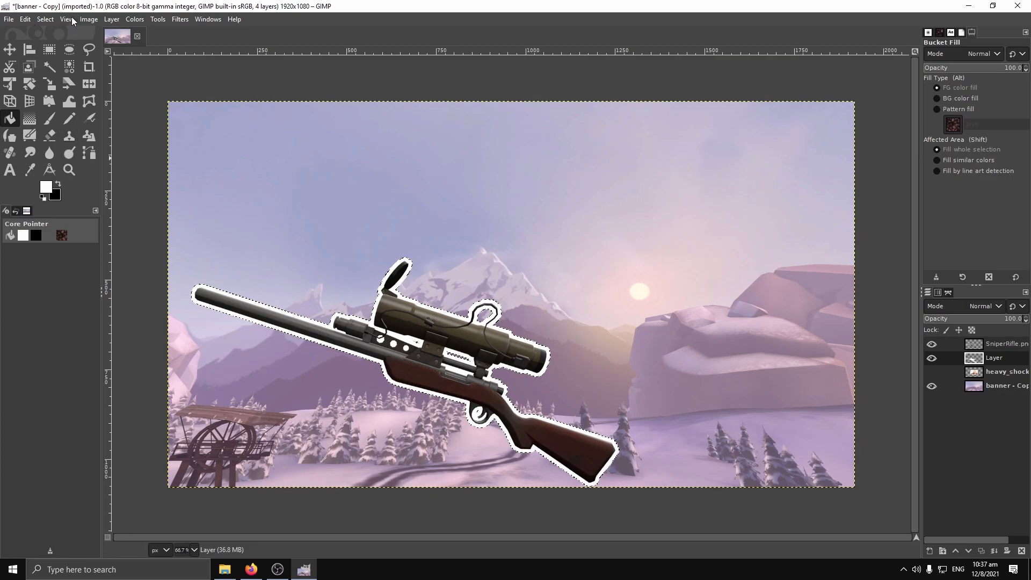
- Clear the selection and make the heavy_shocked.jpg layer visible again
click(50, 20)
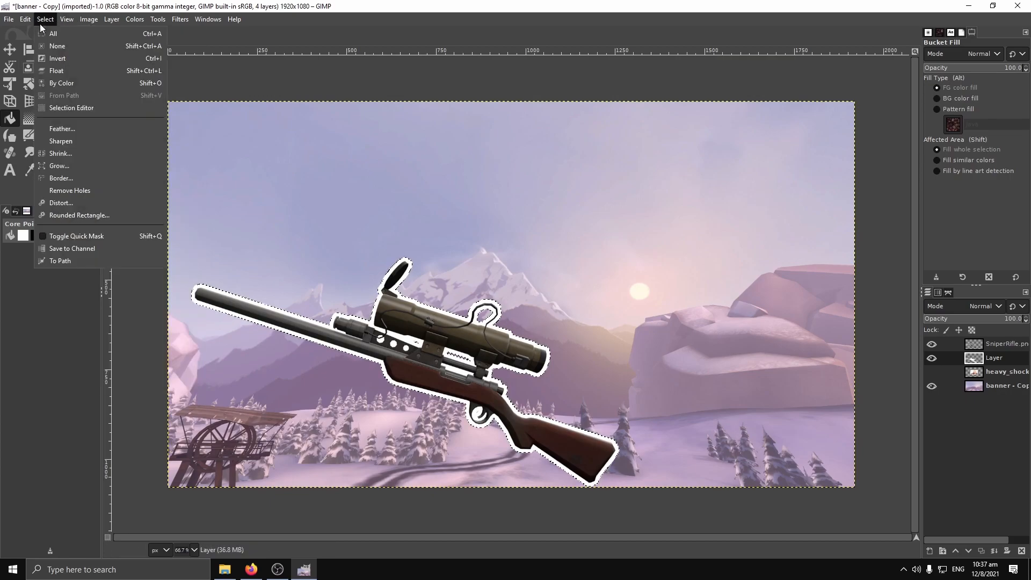
click(52, 47)
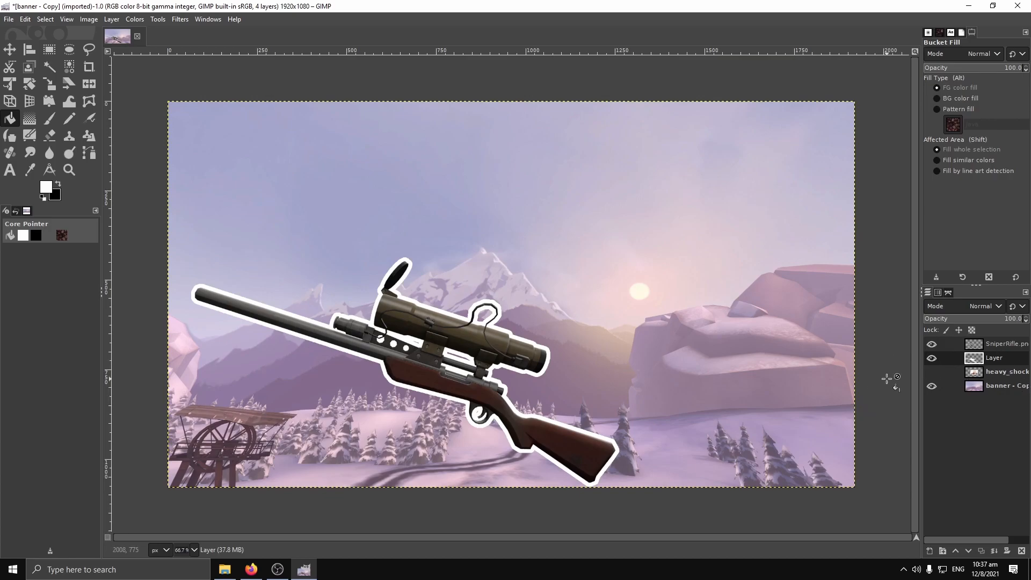
click(932, 373)
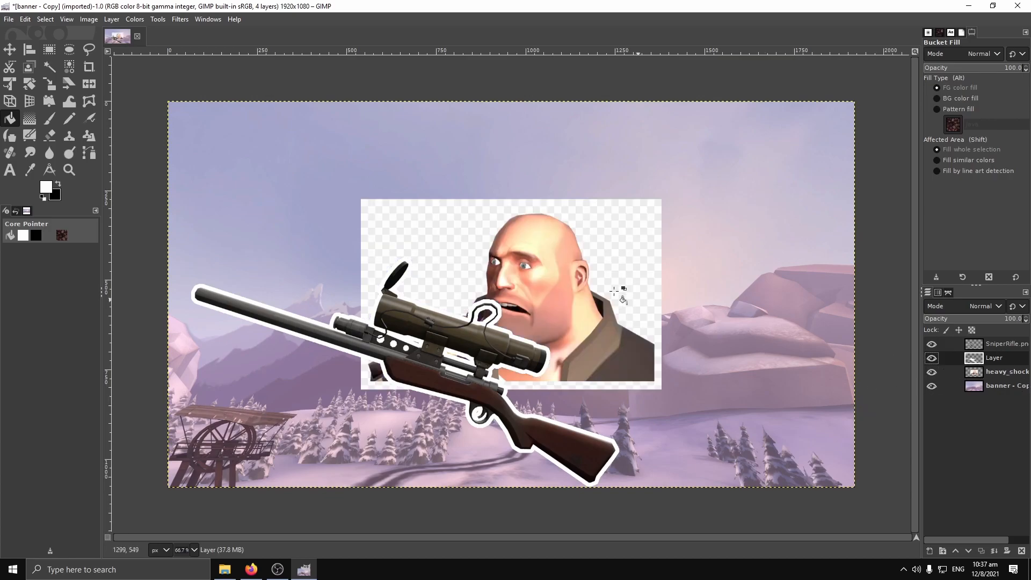
- Move the heavy_shocked.jpg image up and to the right, clear of the rifle, into the banner's upper-right area
key(m)
drag(517, 255, 663, 179)
click(663, 179)
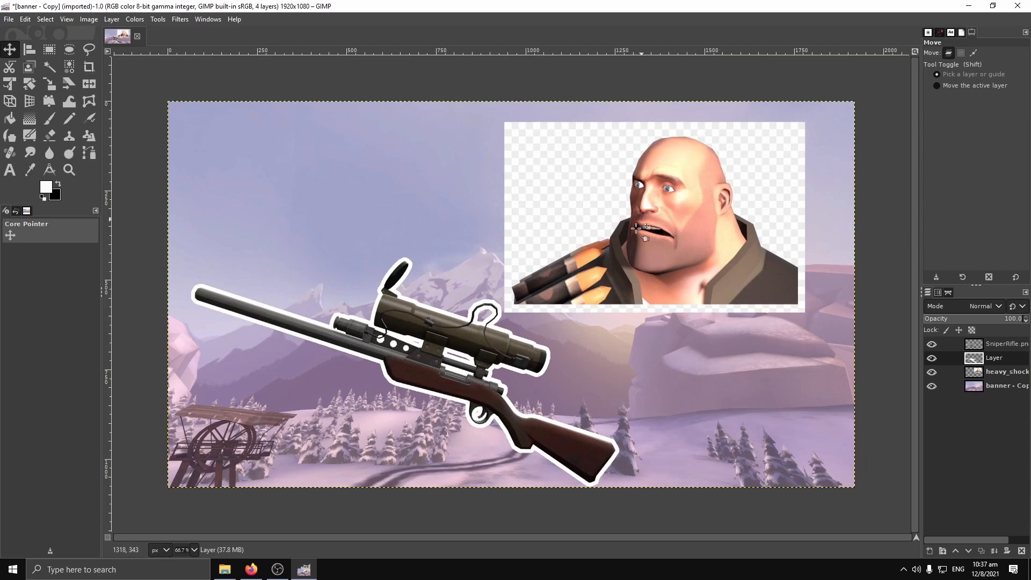
- Start a Free Select outline at the character's lower-left corner, tracing up along the bullets and the left side of the collar
key(alt+v)
click(37, 216)
click(87, 50)
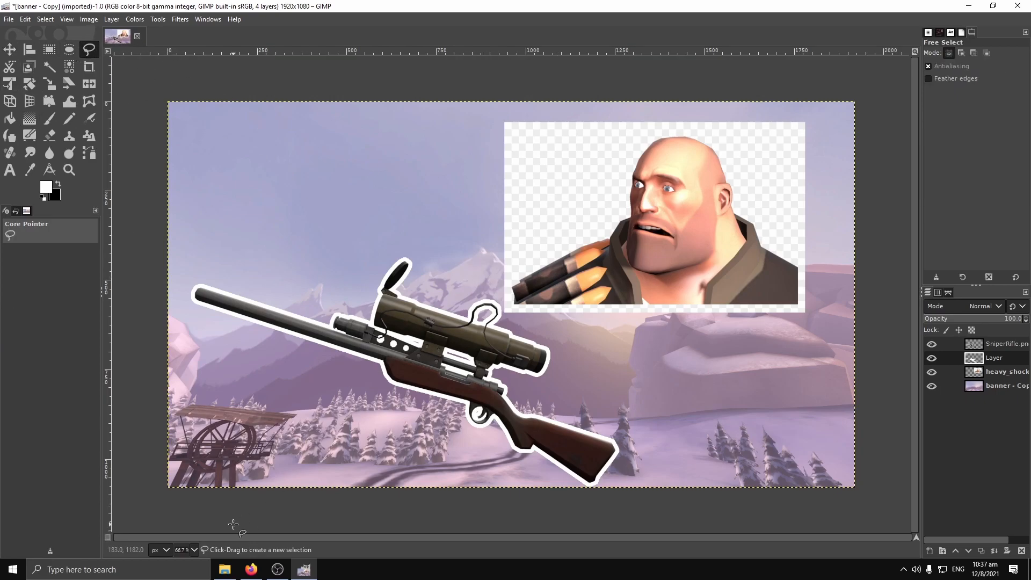
click(194, 550)
click(185, 458)
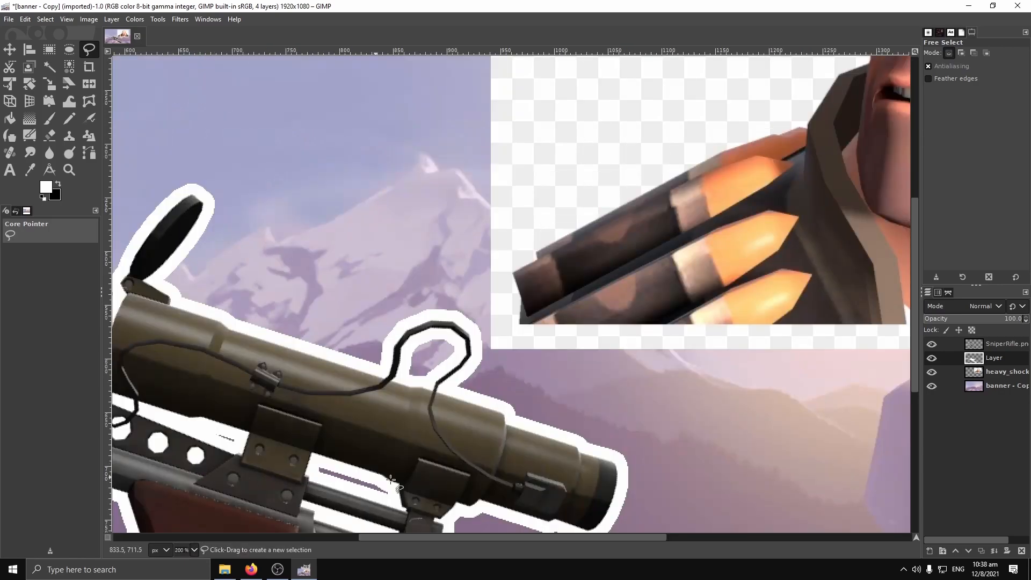
scroll(526, 495, up, 5)
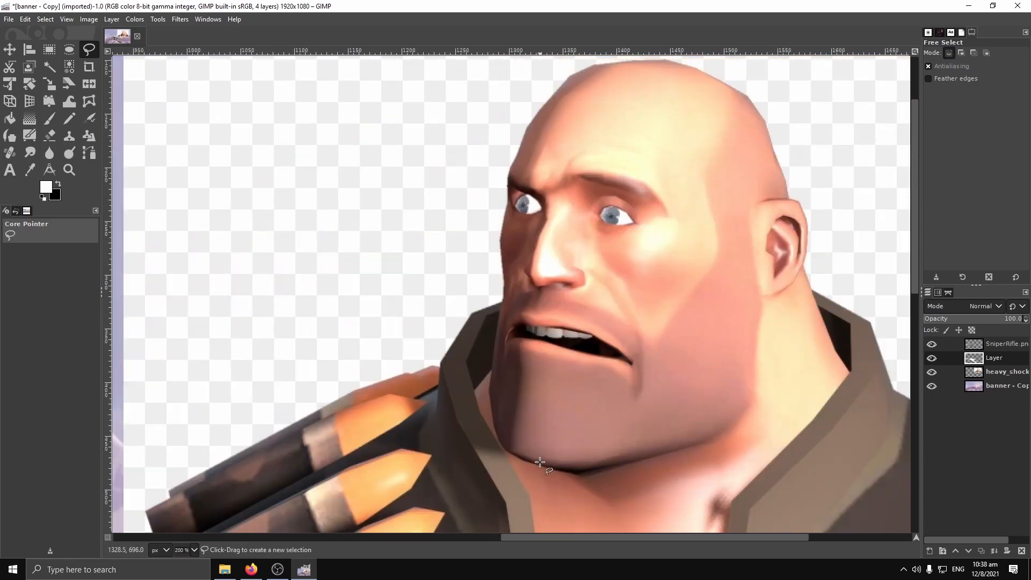
scroll(543, 468, down, 2)
scroll(148, 436, down, 1)
click(145, 426)
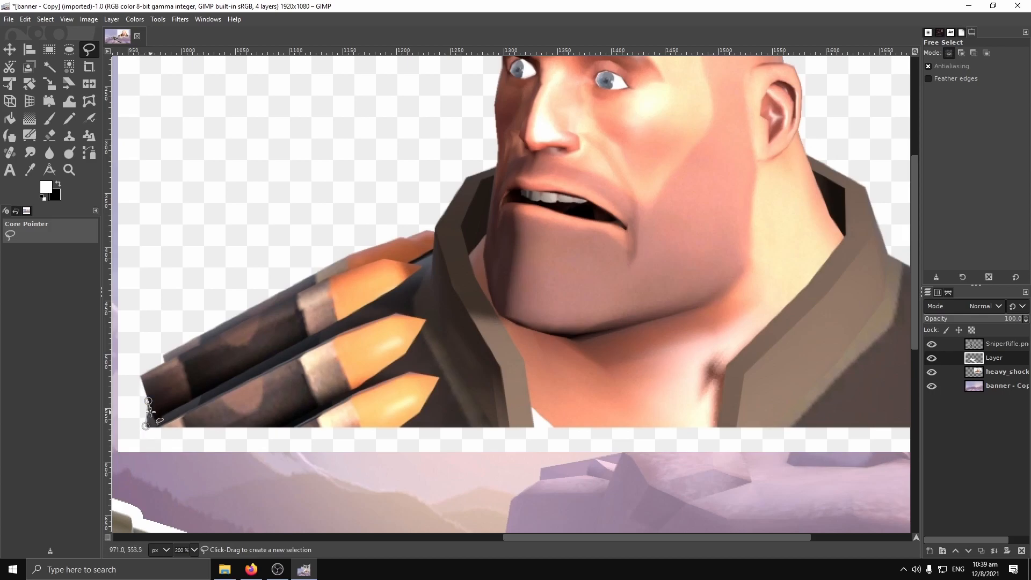
click(140, 376)
click(164, 355)
click(348, 255)
click(401, 237)
click(408, 241)
click(427, 231)
click(434, 234)
click(435, 228)
click(467, 178)
- Continue the Free Select outline up the face and over the top of the bald head, stopping above the ear
scroll(466, 178, up, 5)
click(522, 230)
click(563, 180)
click(589, 168)
click(657, 161)
click(694, 171)
click(742, 199)
click(760, 223)
click(768, 257)
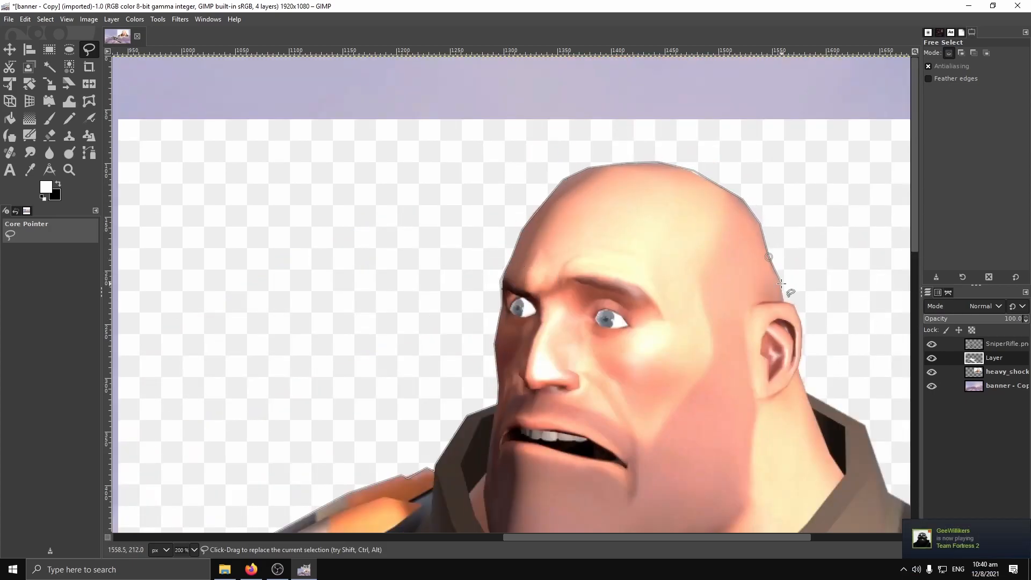
- Extend the outline around the ear and down the neck to the right side of the collar
click(783, 303)
click(795, 305)
click(802, 356)
click(807, 393)
click(867, 427)
scroll(854, 452, right, 1)
- Trace the right shoulder and the straight bottom edge, close the outline at its starting point, and commit the selection
scroll(843, 477, down, 2)
click(769, 255)
click(881, 318)
click(880, 427)
drag(798, 539, 739, 538)
mouse_move(535, 537)
mouse_down()
mouse_move(690, 516)
mouse_move(490, 511)
mouse_move(484, 495)
mouse_up()
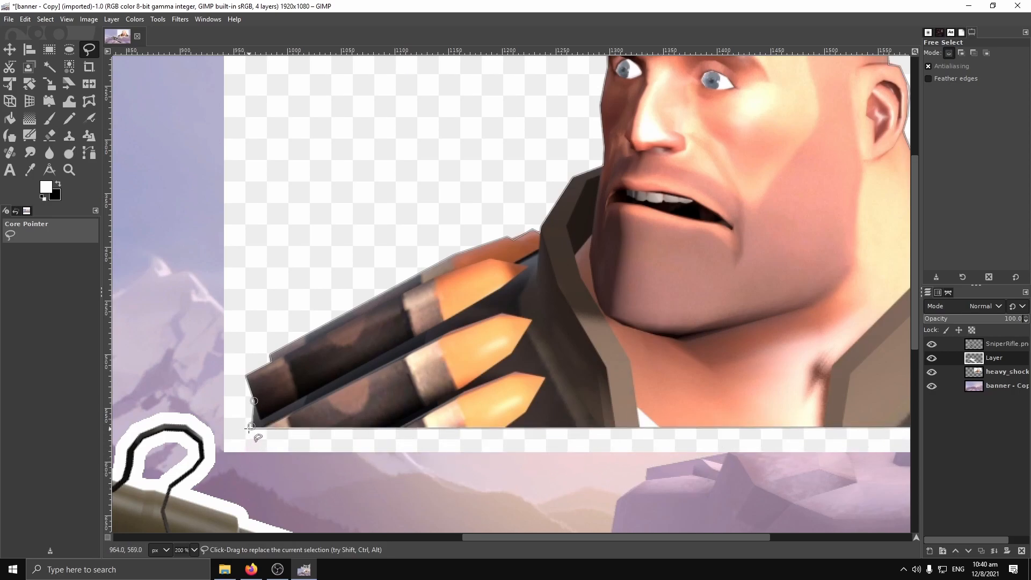
click(252, 427)
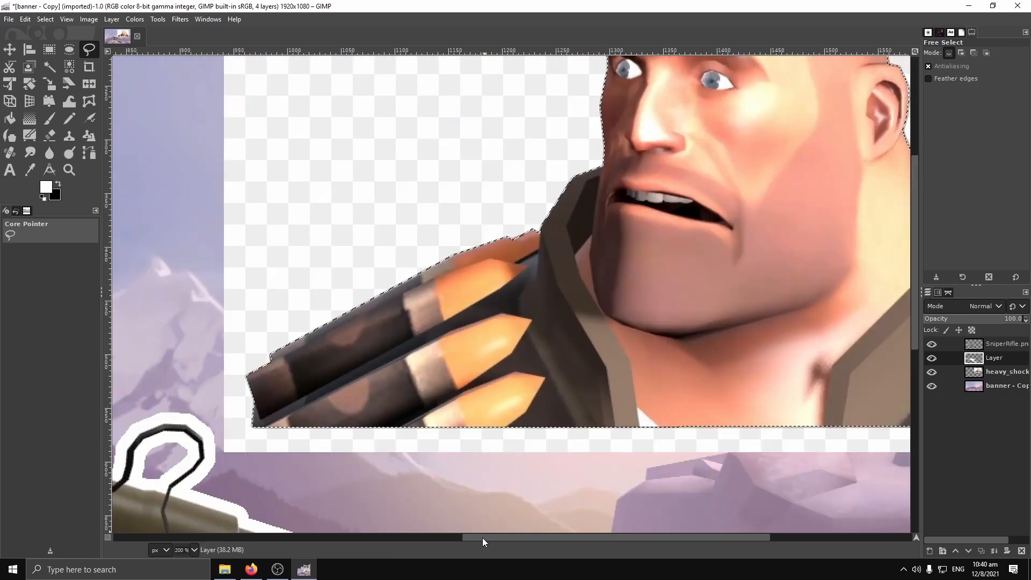
drag(491, 537, 547, 537)
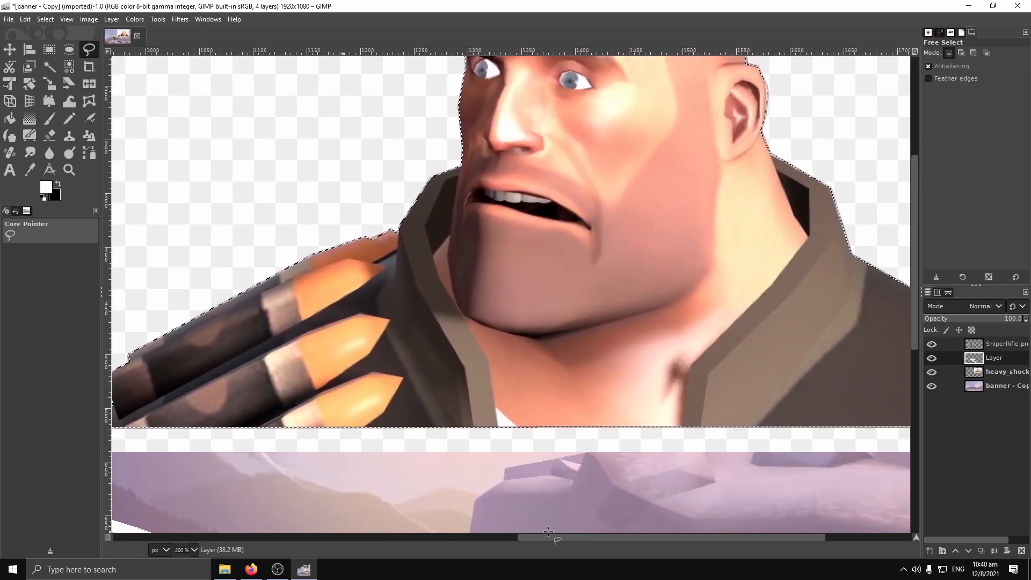
click(194, 555)
click(195, 476)
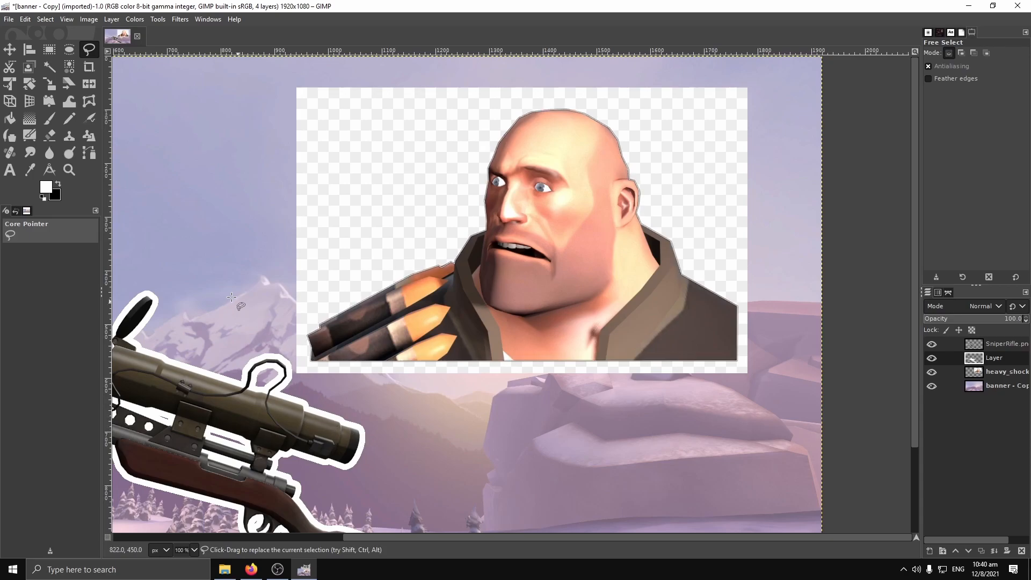
key(Return)
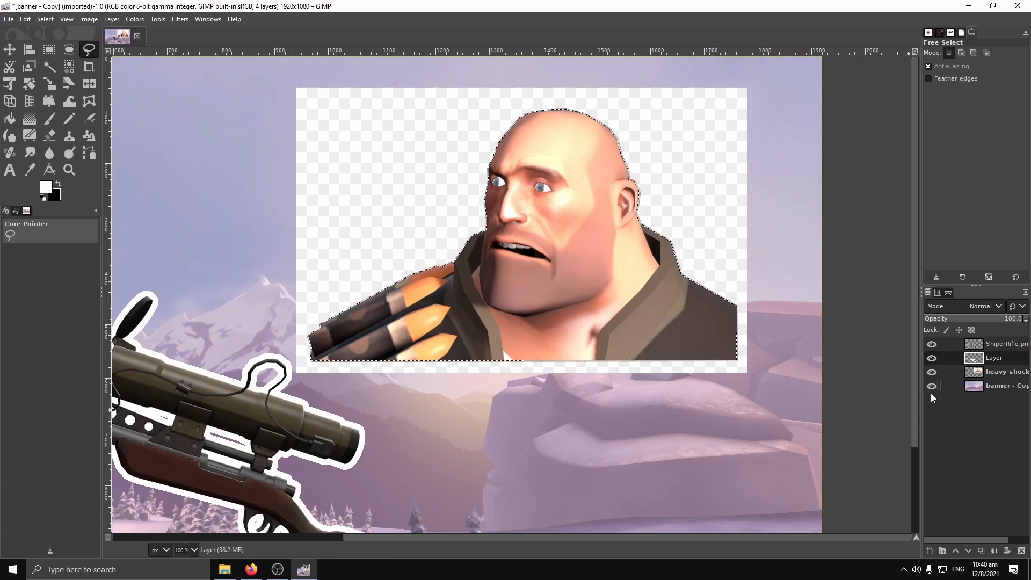
- Hide the banner, SniperRifle.png and white outline layers, and invert the selection
click(932, 387)
click(933, 345)
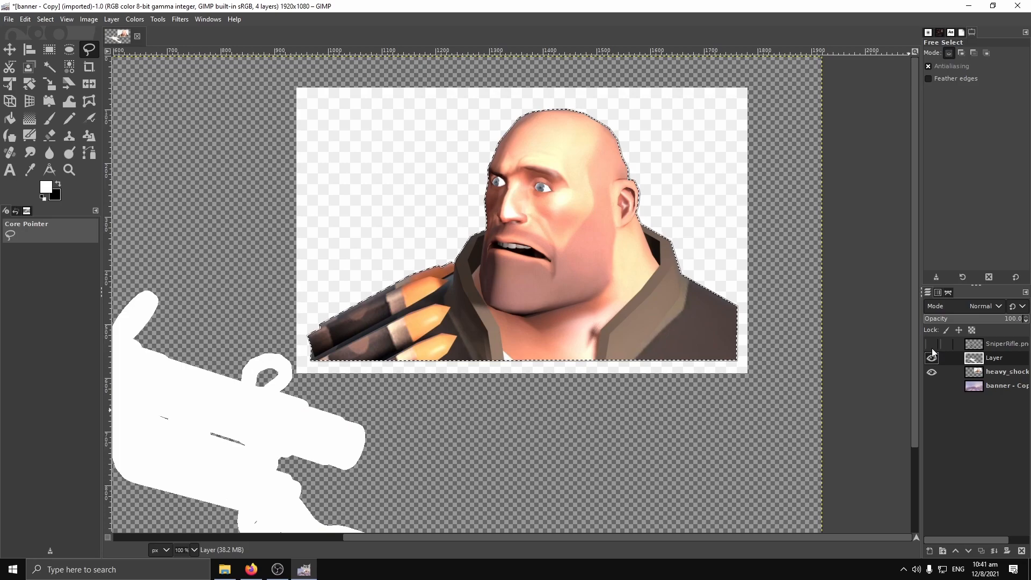
click(932, 358)
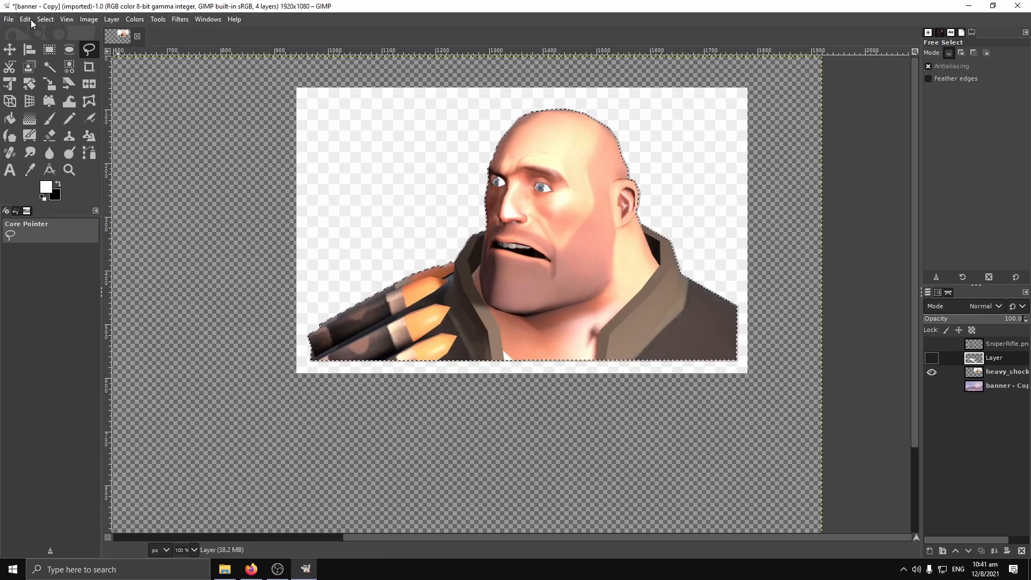
click(47, 18)
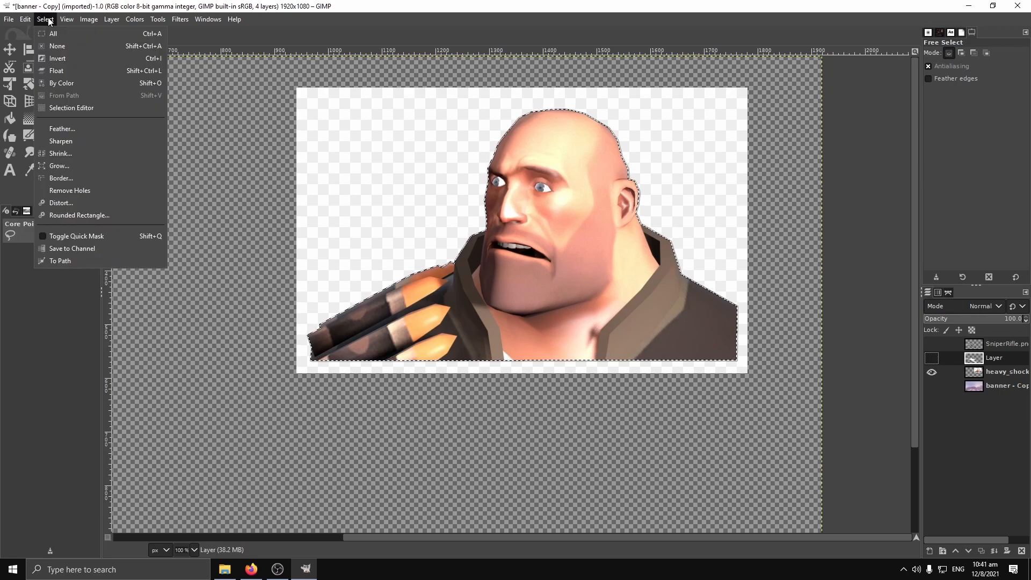
click(65, 58)
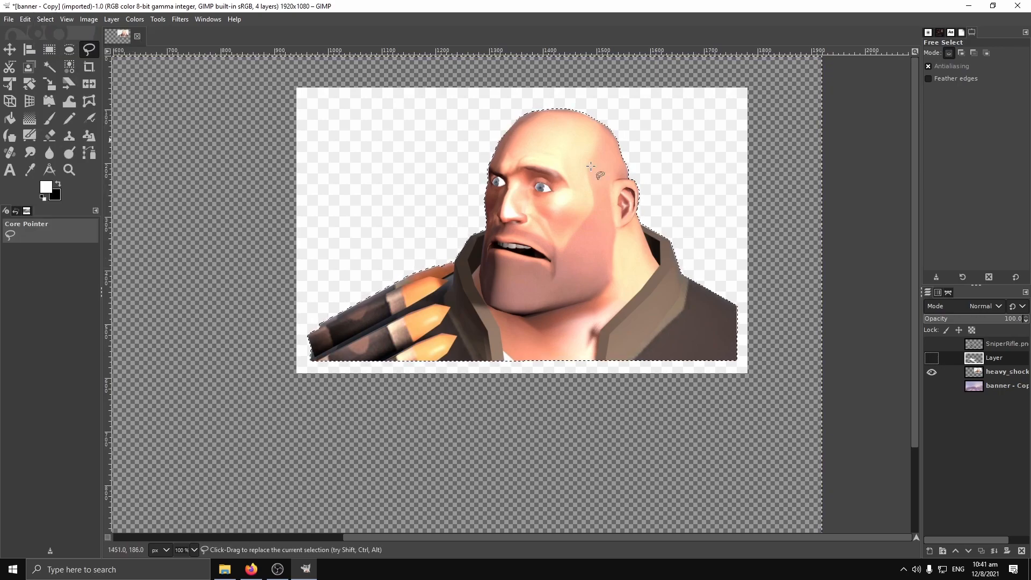
- Add an alpha channel to the heavy_shocked.jpg layer and delete the selected fake checkerboard background
right_click(1005, 376)
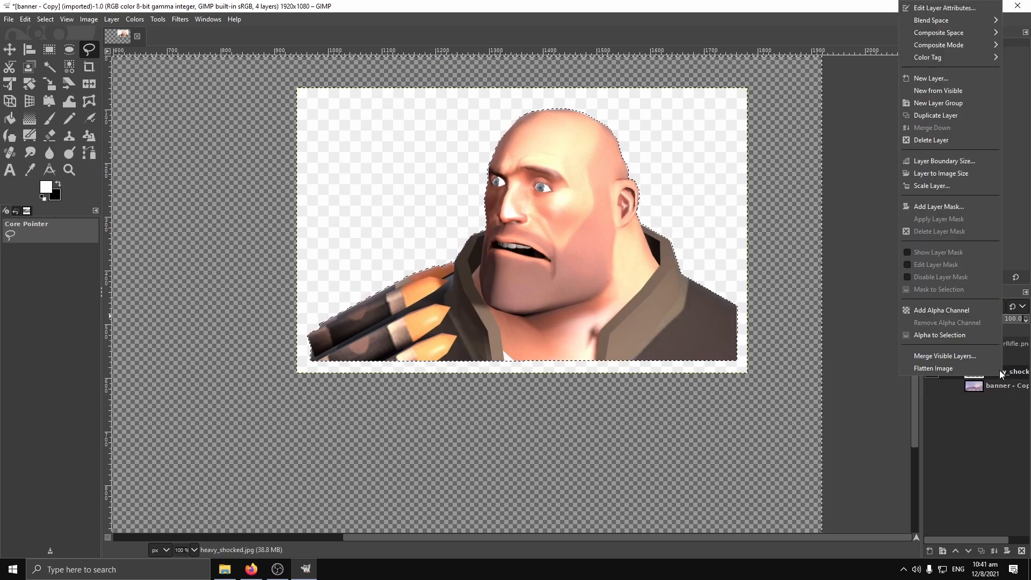
click(941, 312)
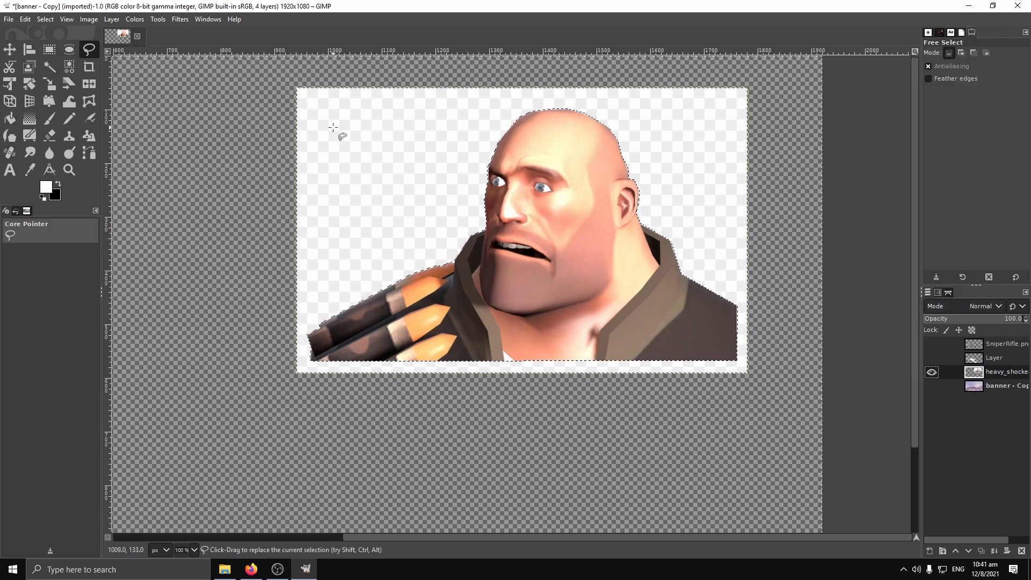
key(Delete)
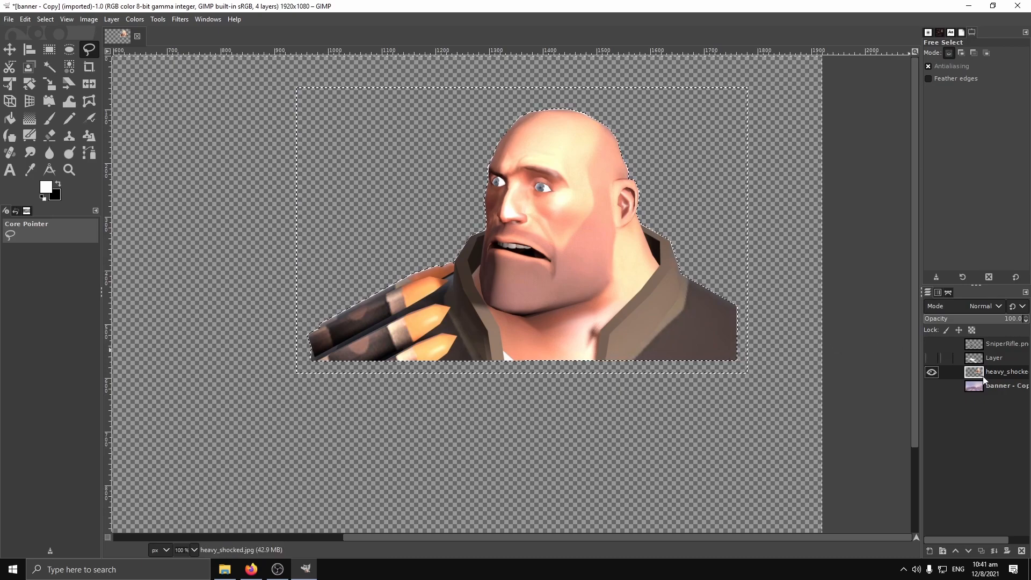
- Make the rifle's white outline, SniperRifle.png and banner layers visible again
click(932, 357)
click(932, 343)
click(933, 386)
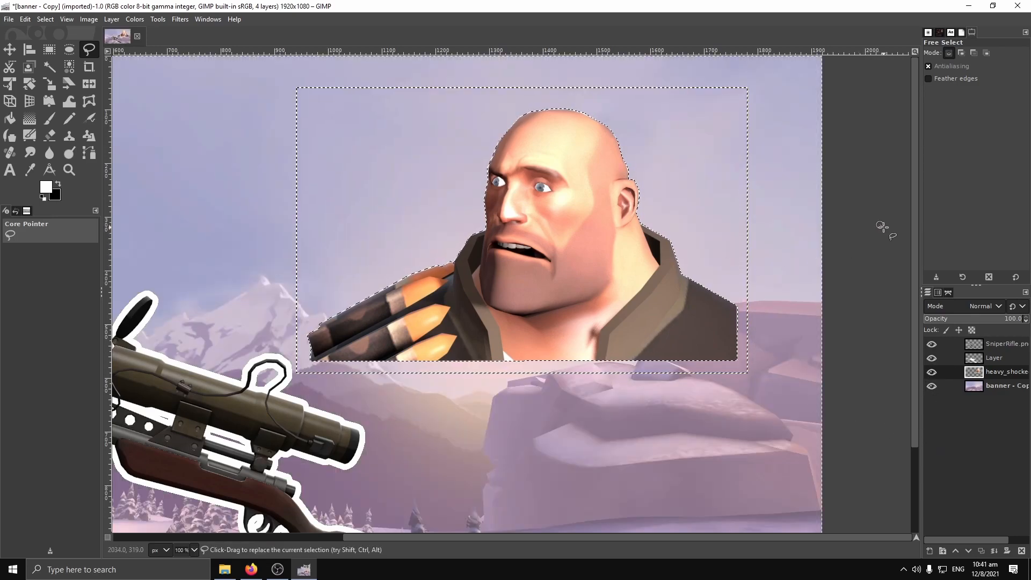
- Select the character from the heavy_shocked.jpg layer with Alpha to Selection and grow the selection by 10 px
right_click(999, 374)
click(938, 336)
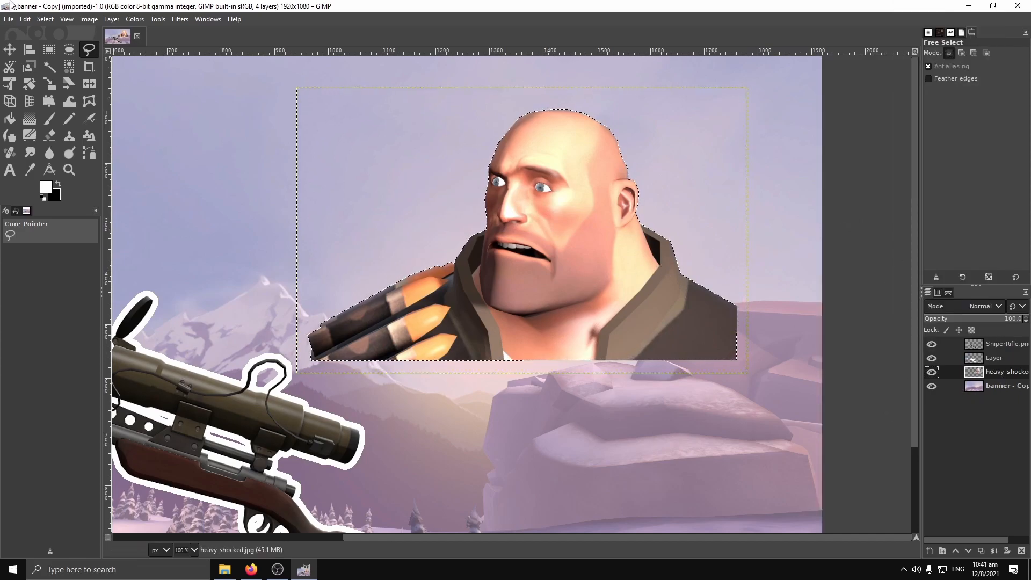
click(45, 19)
click(67, 168)
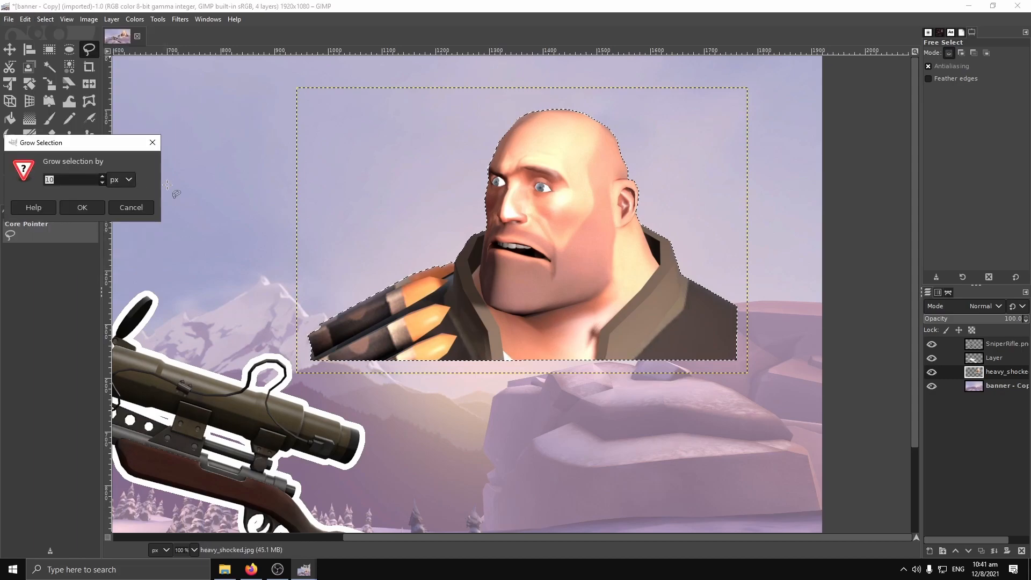
click(82, 208)
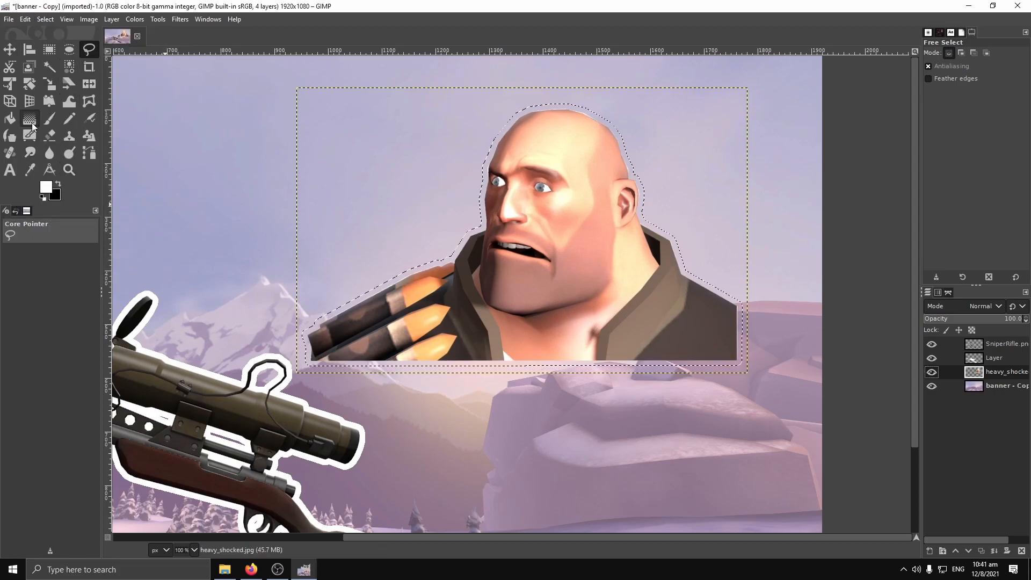
- Add a new layer beneath heavy_shocked.jpg and fill the whole selection on it with white using Bucket Fill
key(shift+b)
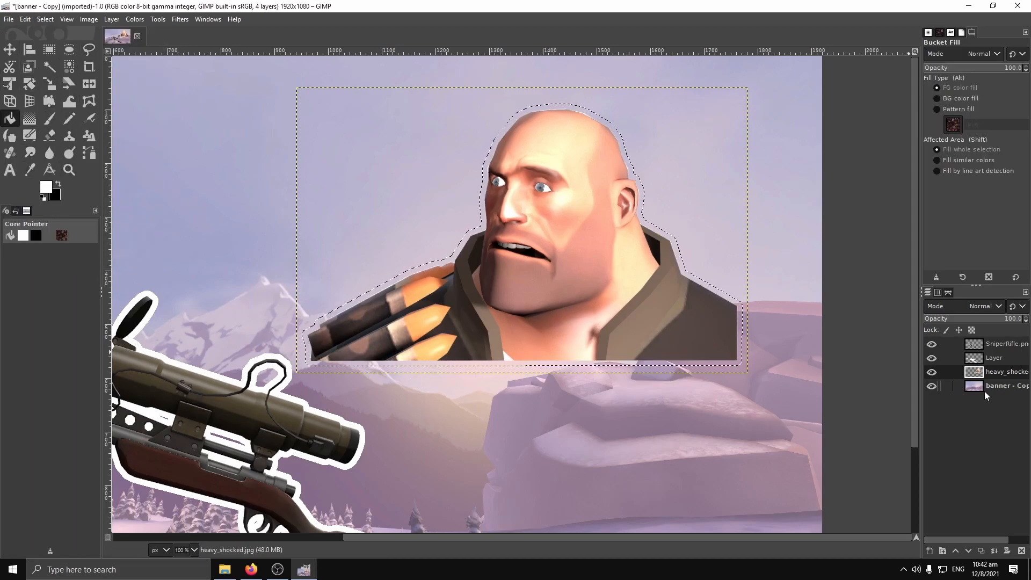
right_click(988, 419)
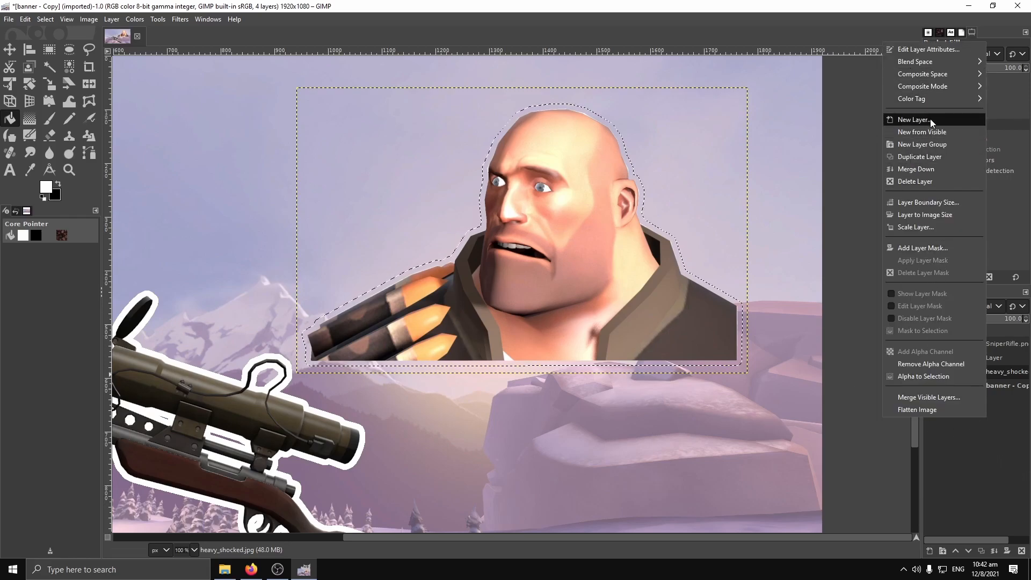
click(931, 120)
click(949, 266)
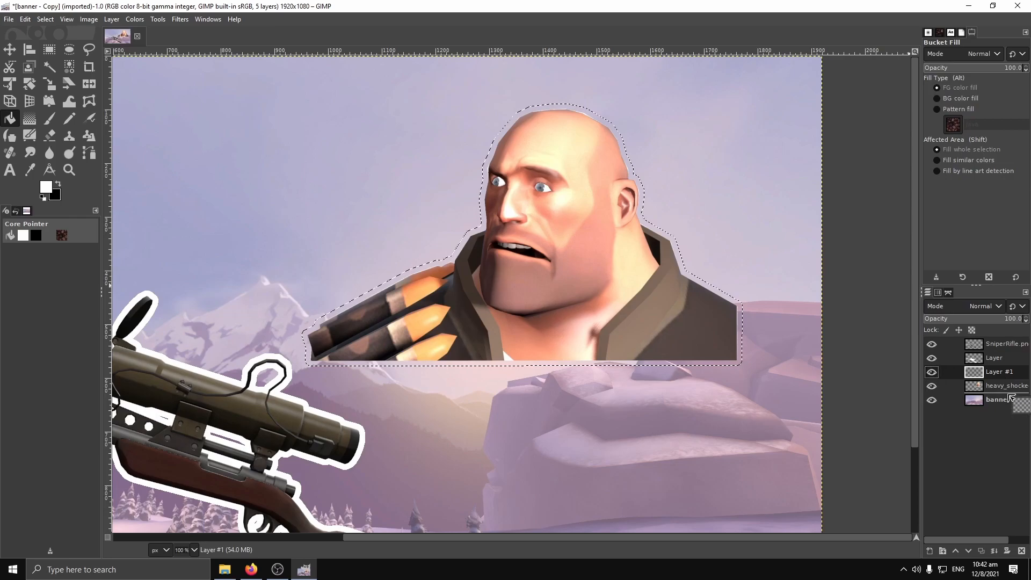
click(994, 385)
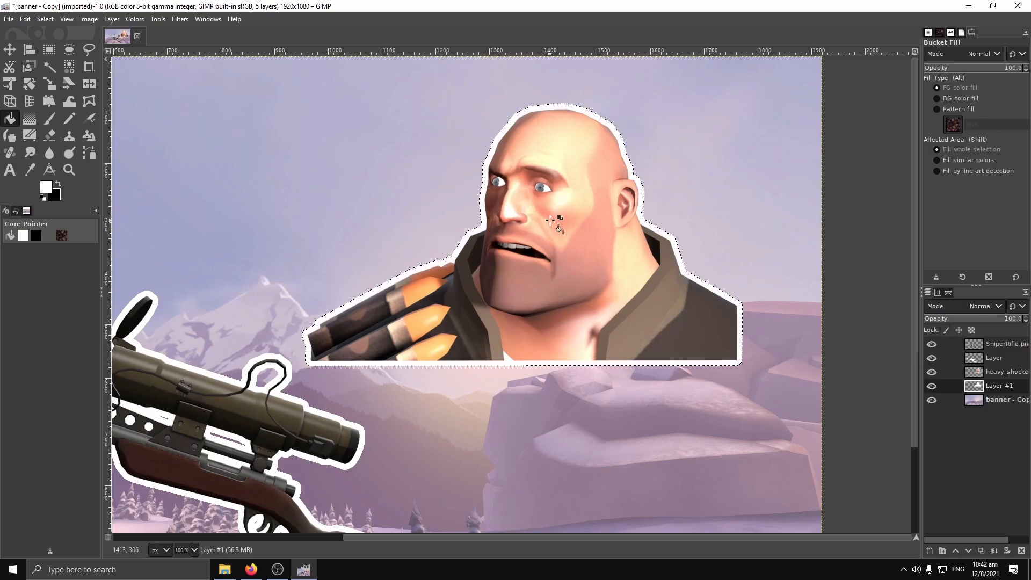
click(193, 550)
click(191, 492)
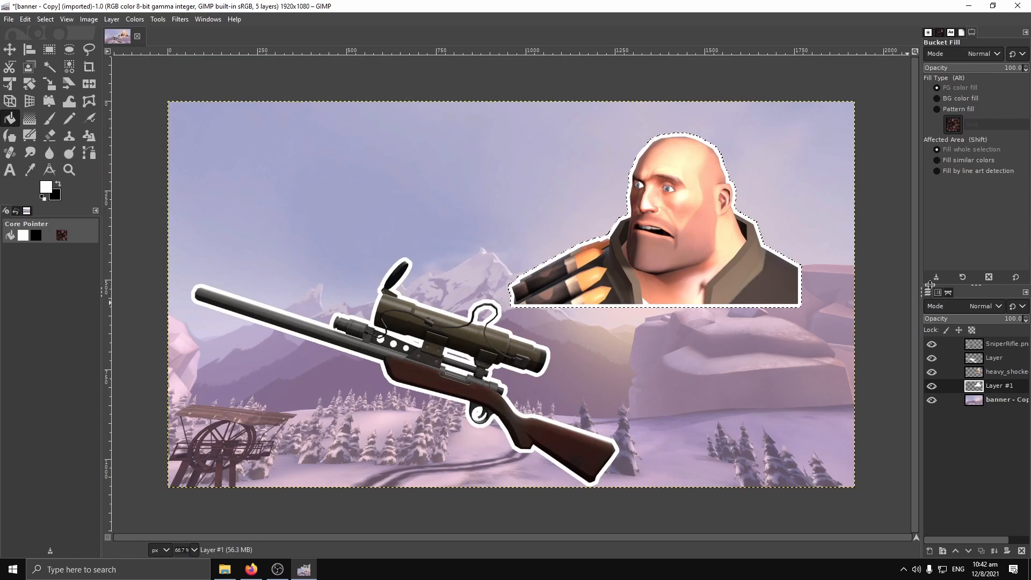